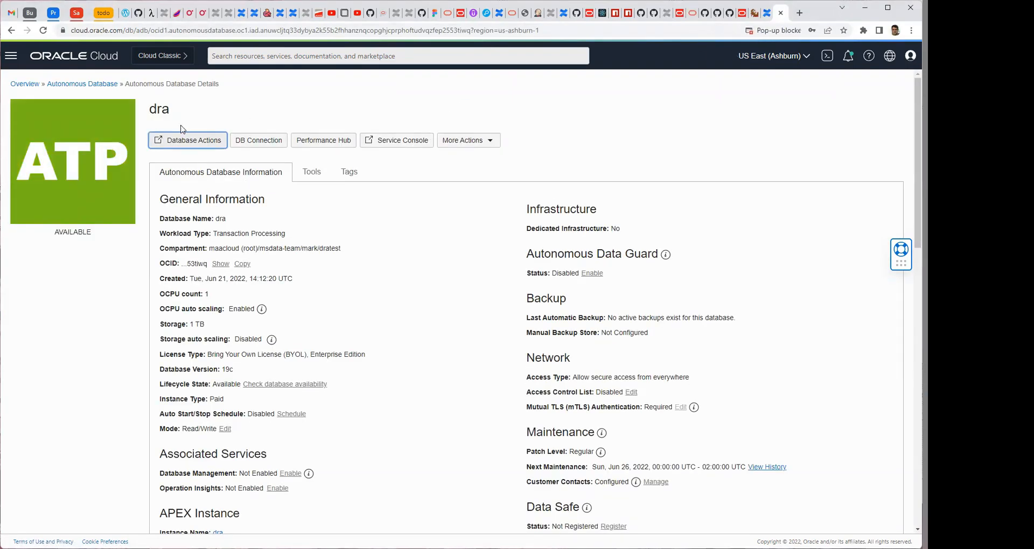
# Start creating a database user named DRA in Database Actions, and enter and confirm the account password.
pyautogui.click(186, 141)
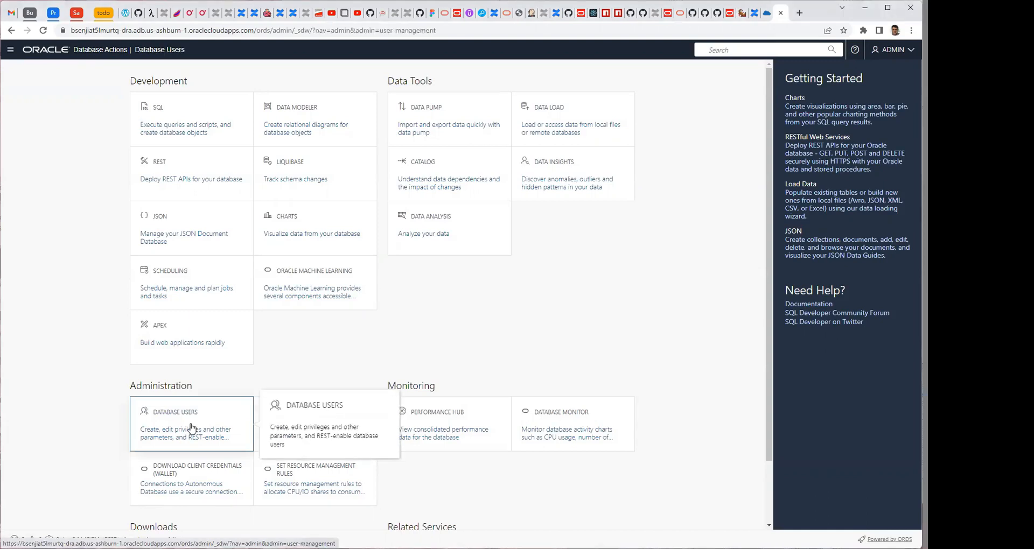
pyautogui.click(192, 428)
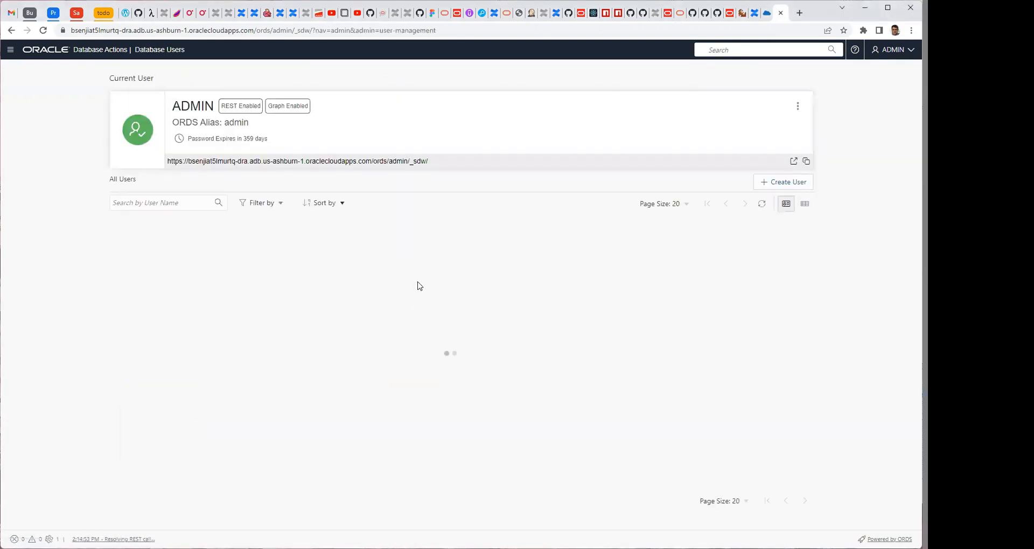
pyautogui.click(784, 183)
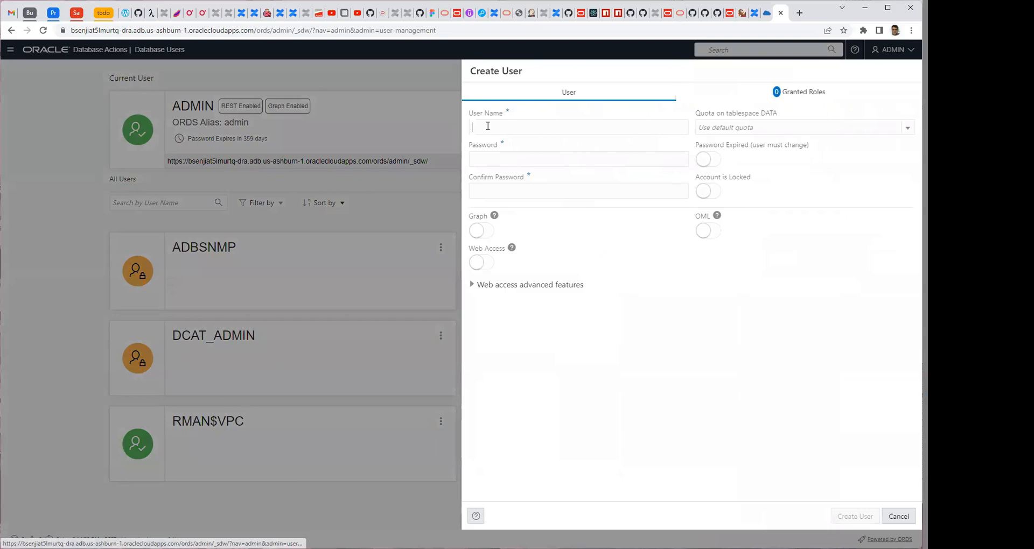
pyautogui.write('DRA')
pyautogui.click(497, 155)
pyautogui.write('•••••••')
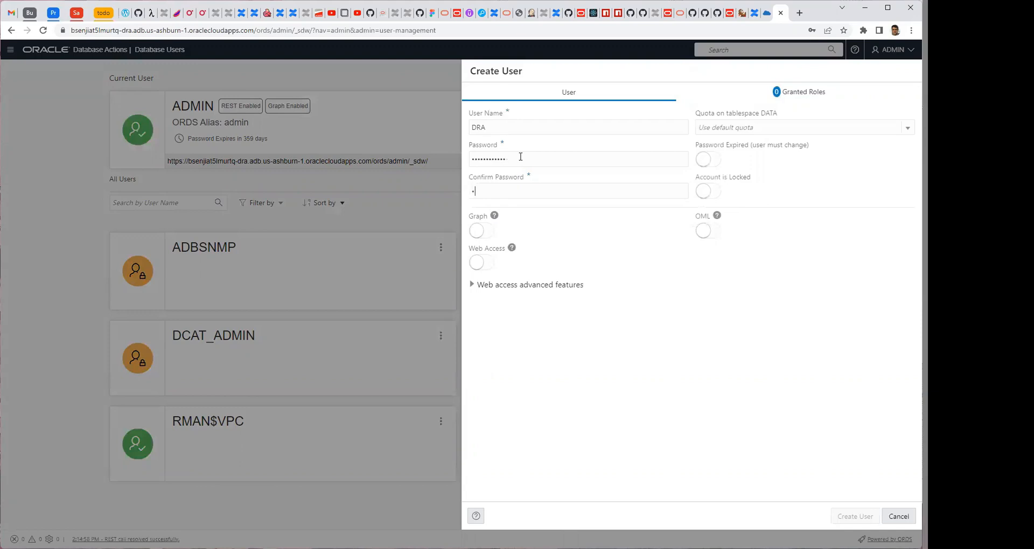
pyautogui.write('••••••••••••')
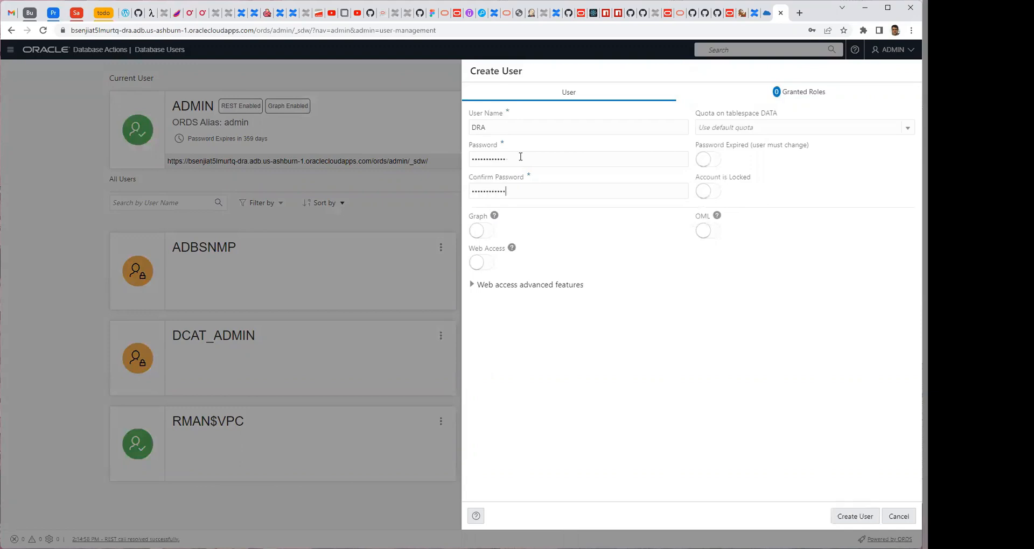
# Give the DRA user an UNLIMITED quota on tablespace DATA, enable Graph and Web Access, and create the user.
pyautogui.click(748, 128)
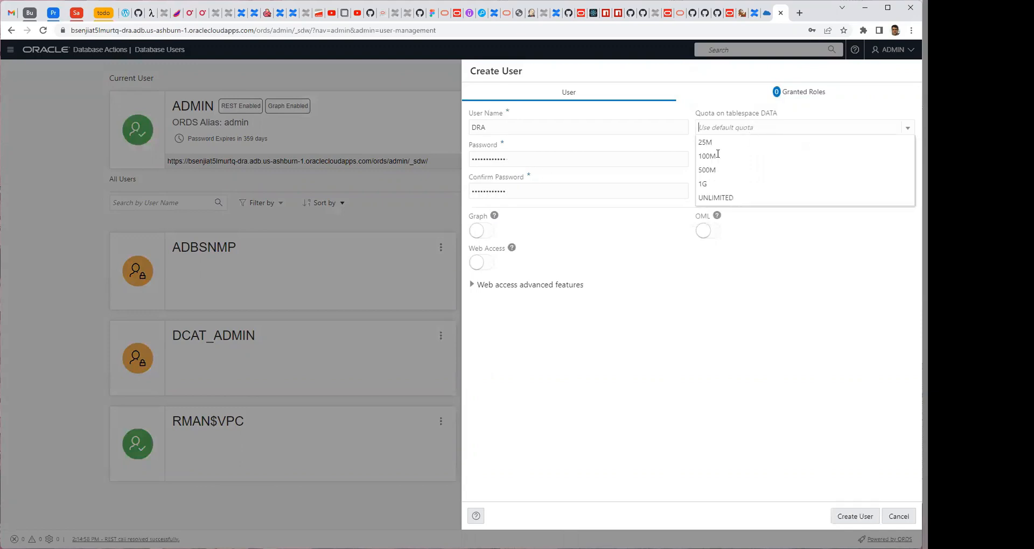
pyautogui.click(717, 198)
pyautogui.click(485, 231)
pyautogui.click(483, 264)
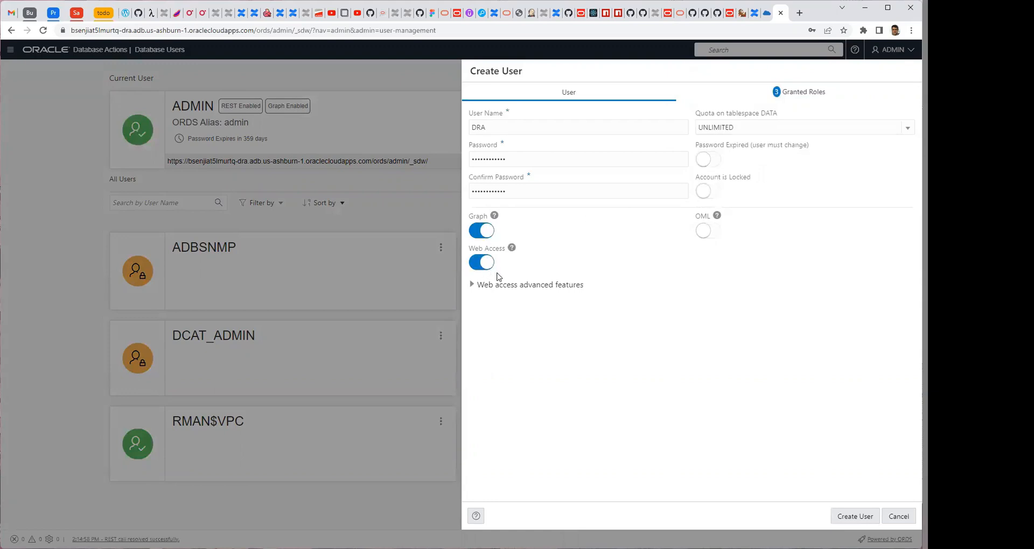
pyautogui.click(843, 514)
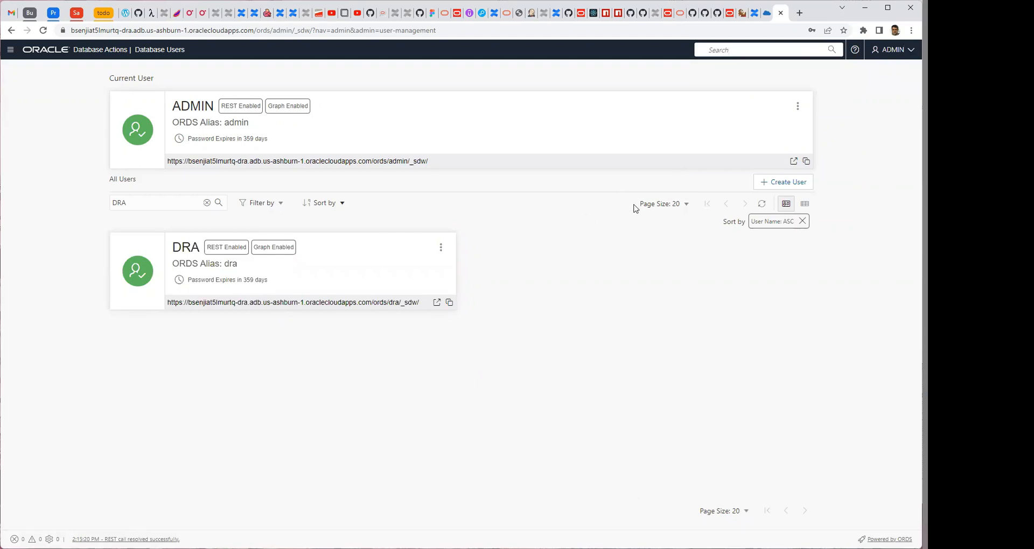
# Sign in to Database Actions as DRA with the account password and set up a data load from local files.
pyautogui.click(437, 303)
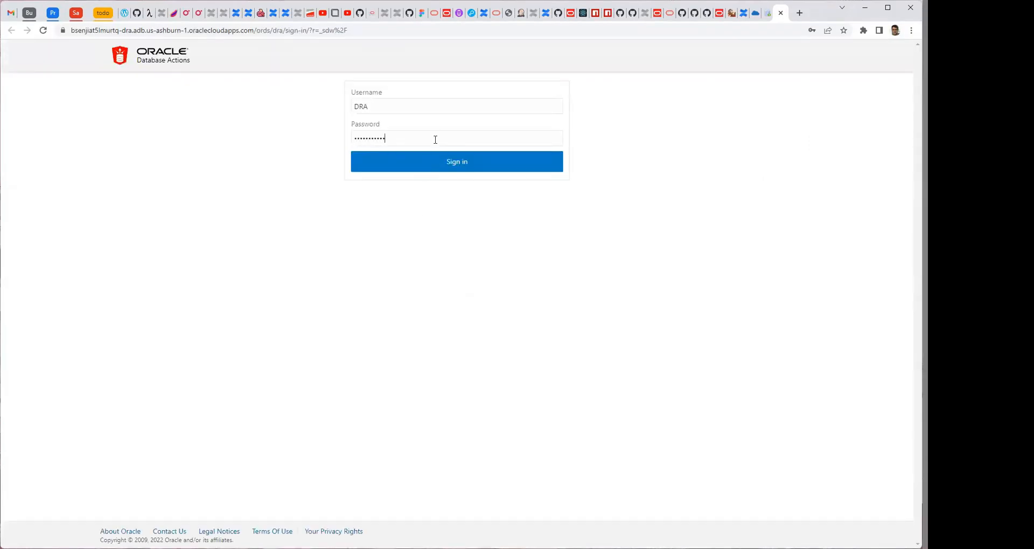
pyautogui.click(455, 163)
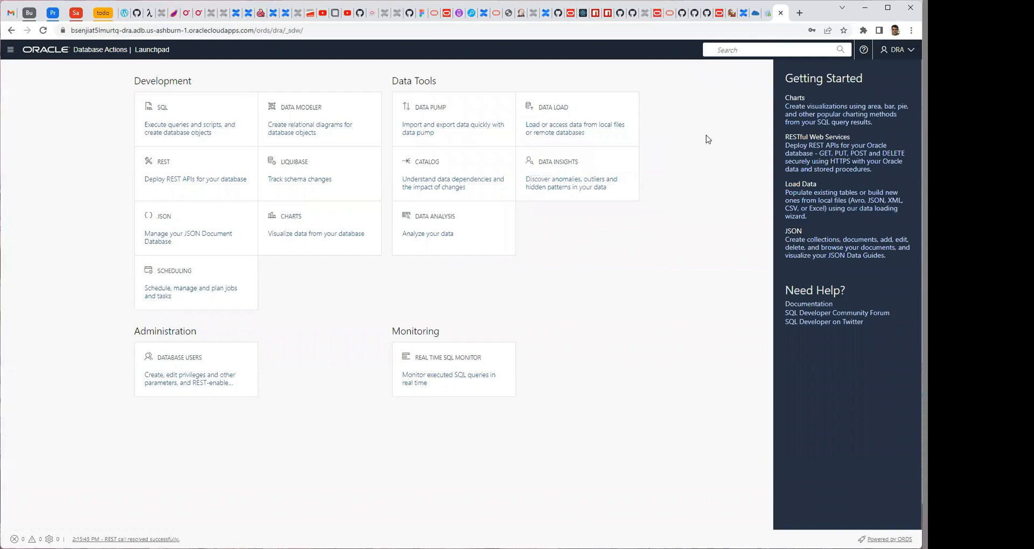
pyautogui.click(577, 119)
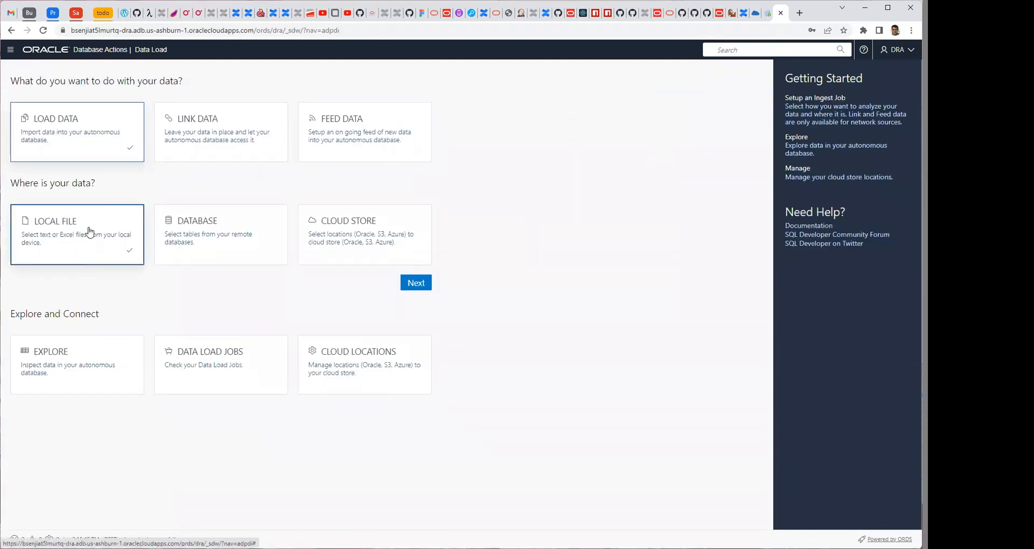
pyautogui.click(418, 281)
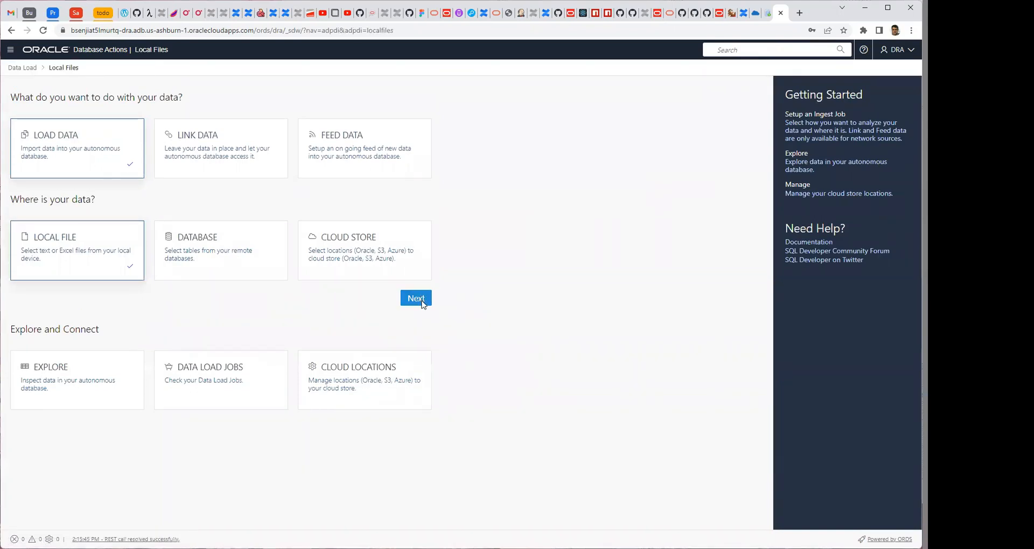
pyautogui.click(421, 300)
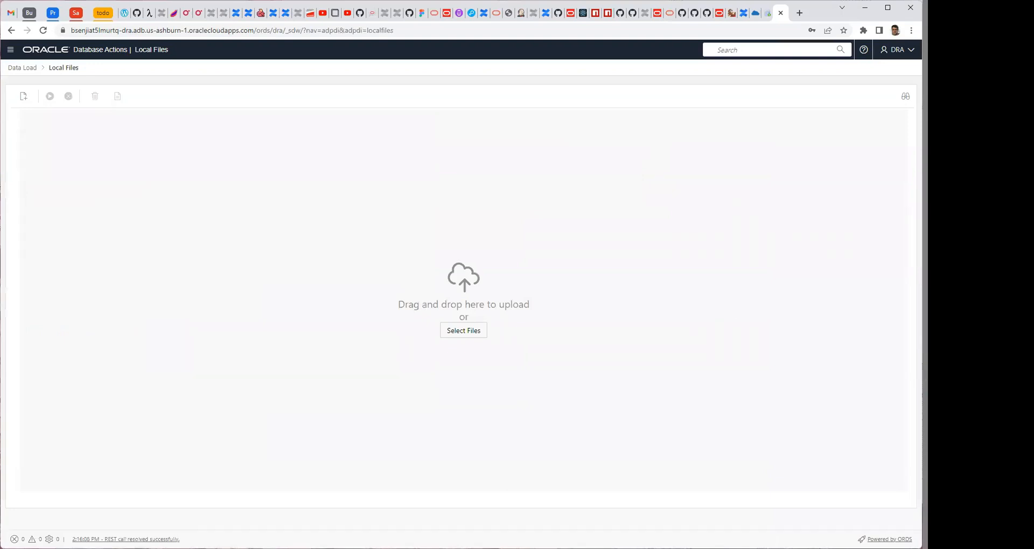
# Add MED_RECS_TABLESET_TABLES.csv and MED_RECS_TABLE_MAP.csv as sources and run the data load job.
pyautogui.moveTo(512, 300); pyautogui.dragTo(512, 300)
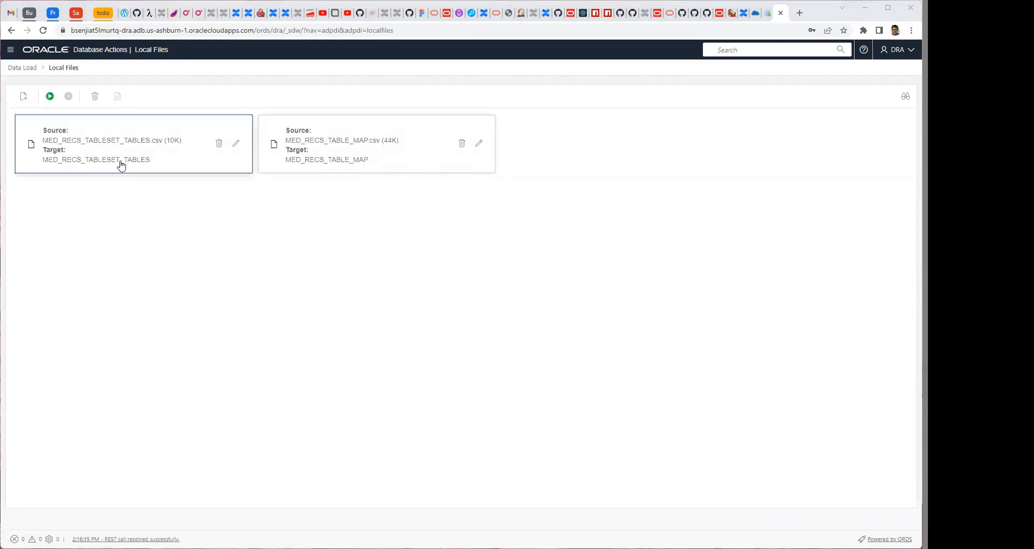
pyautogui.click(51, 98)
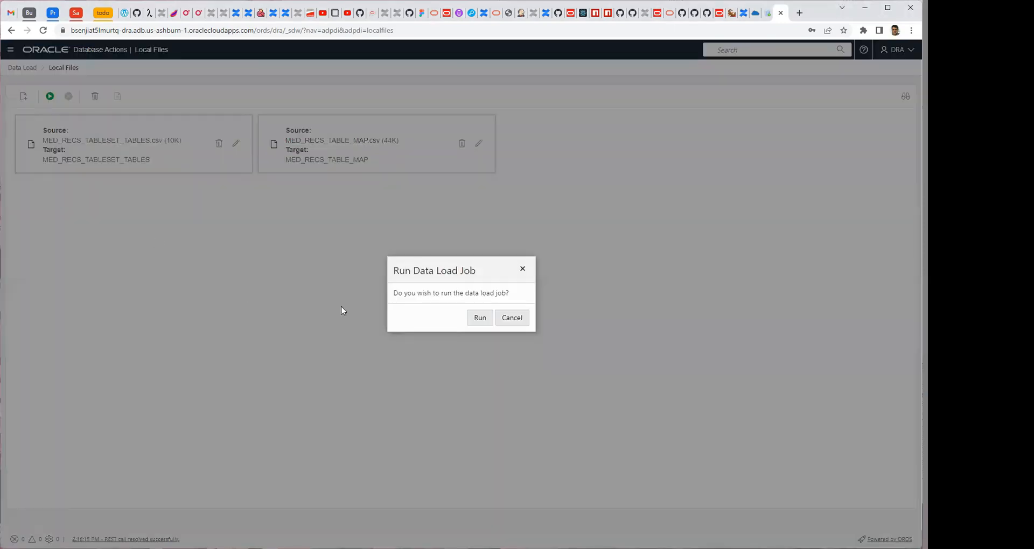
pyautogui.click(472, 320)
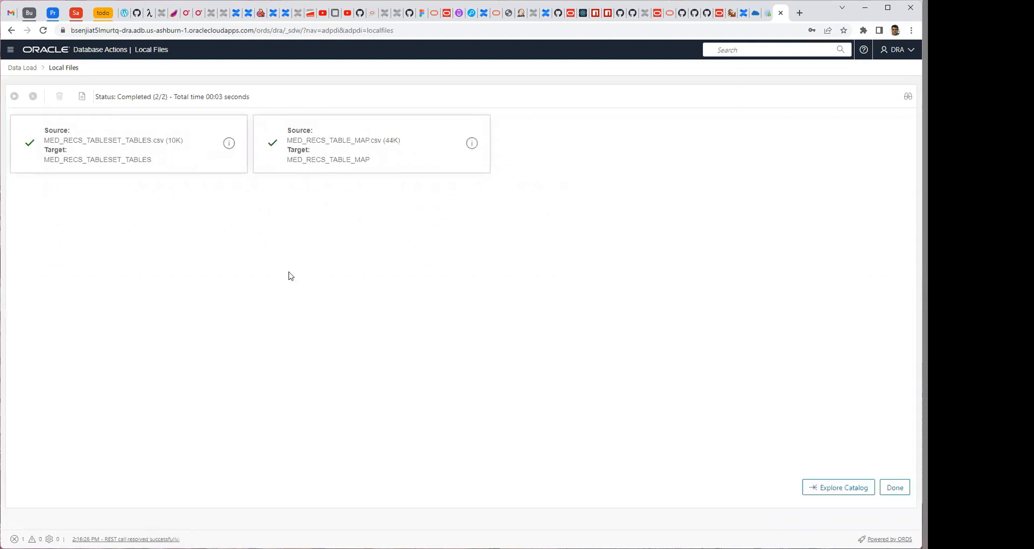
# Open the SQL worksheet, dismiss the tour, and run select count(*) from MED_RECS_TABLE_MAP.
pyautogui.click(11, 51)
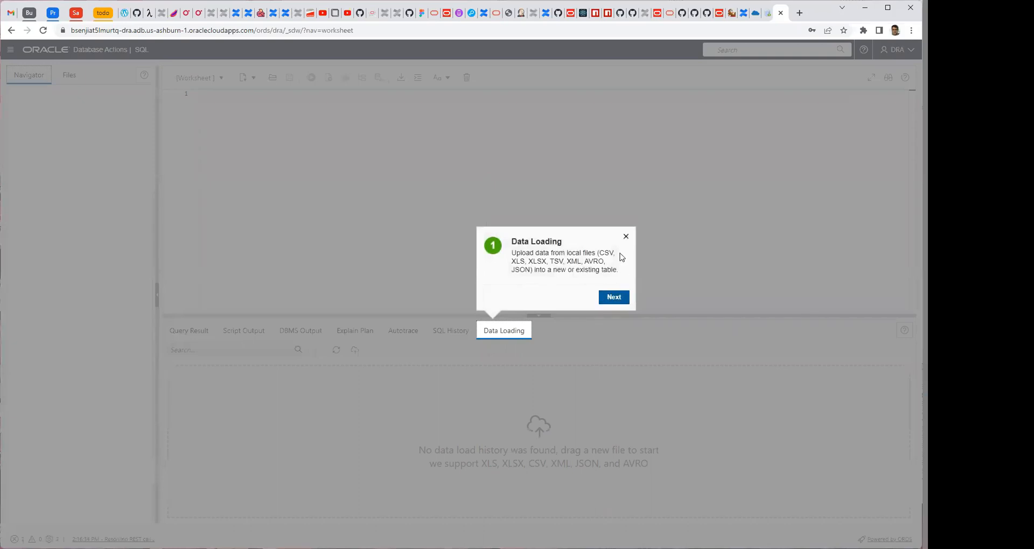
pyautogui.click(626, 236)
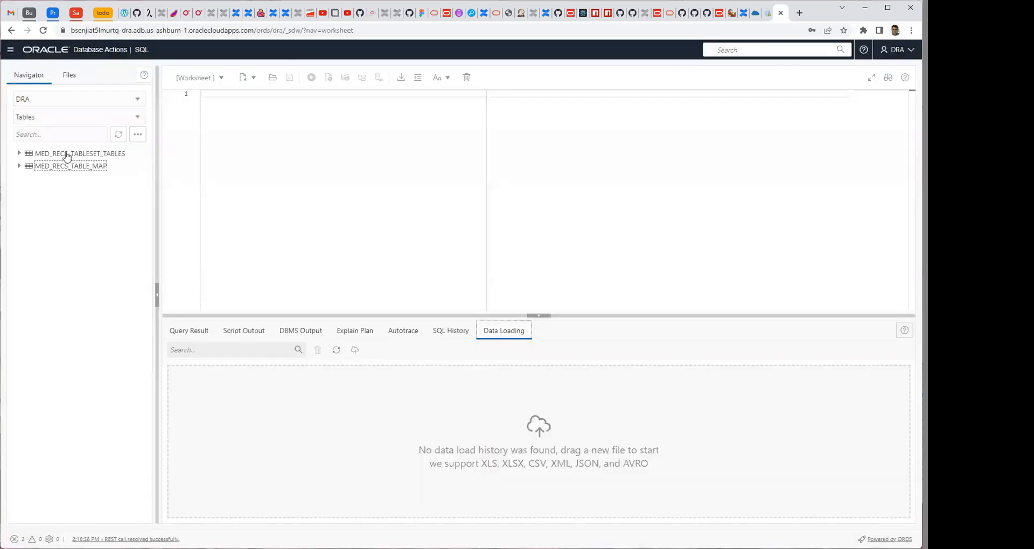
pyautogui.click(239, 139)
pyautogui.write('select')
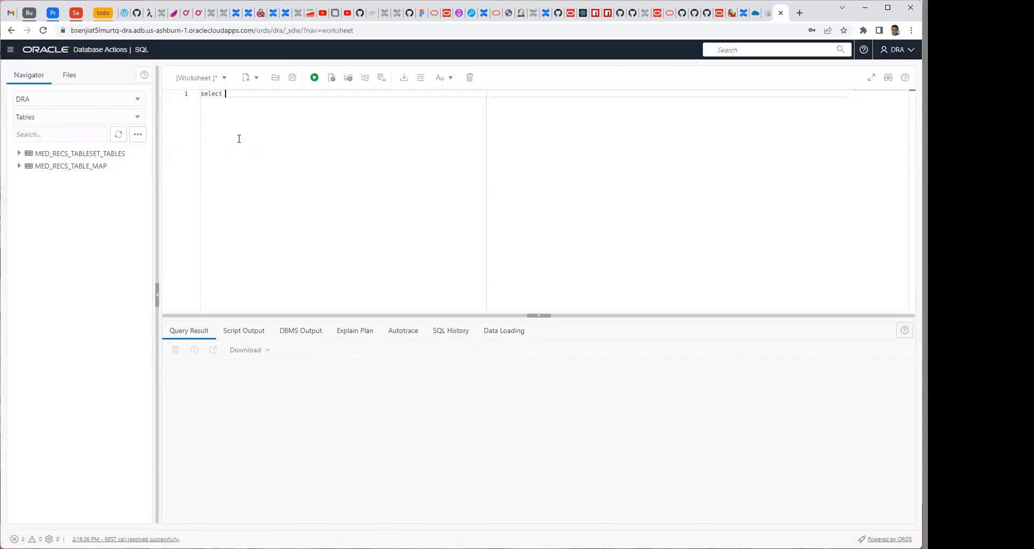
pyautogui.write(' count(*')
pyautogui.write(' from med')
pyautogui.press('Return')
pyautogui.hotkey('ctrl', 'Return')
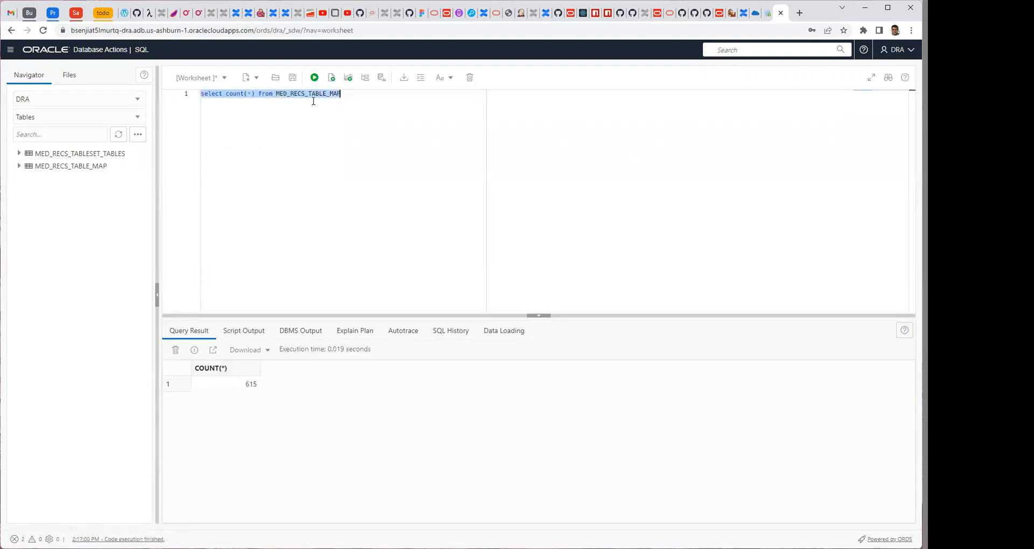
# Change the count query to use MED_RECS_TABLESET_TABLES and run it.
pyautogui.click(349, 93)
pyautogui.press('BackSpace')
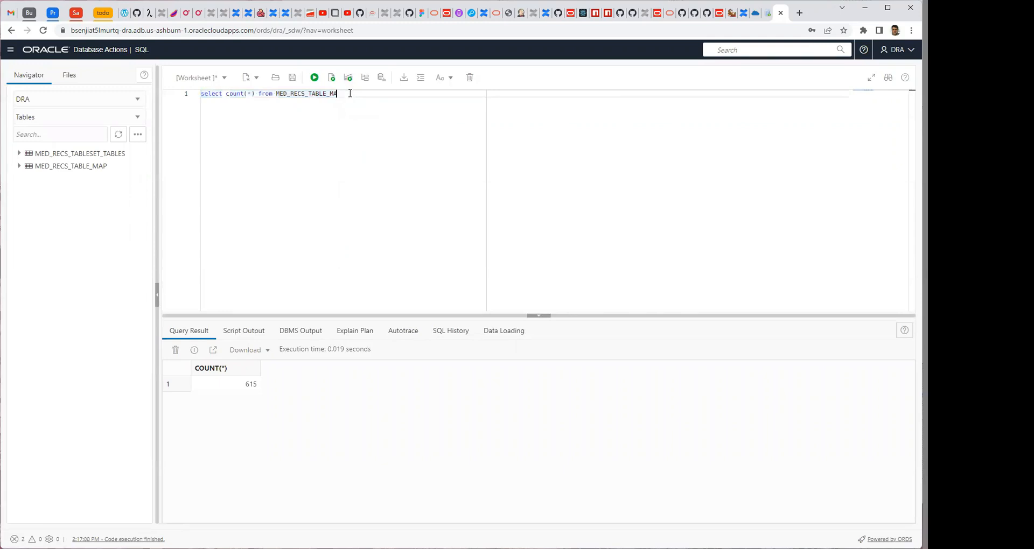
pyautogui.press('Return')
pyautogui.hotkey('ctrl', 'Return')
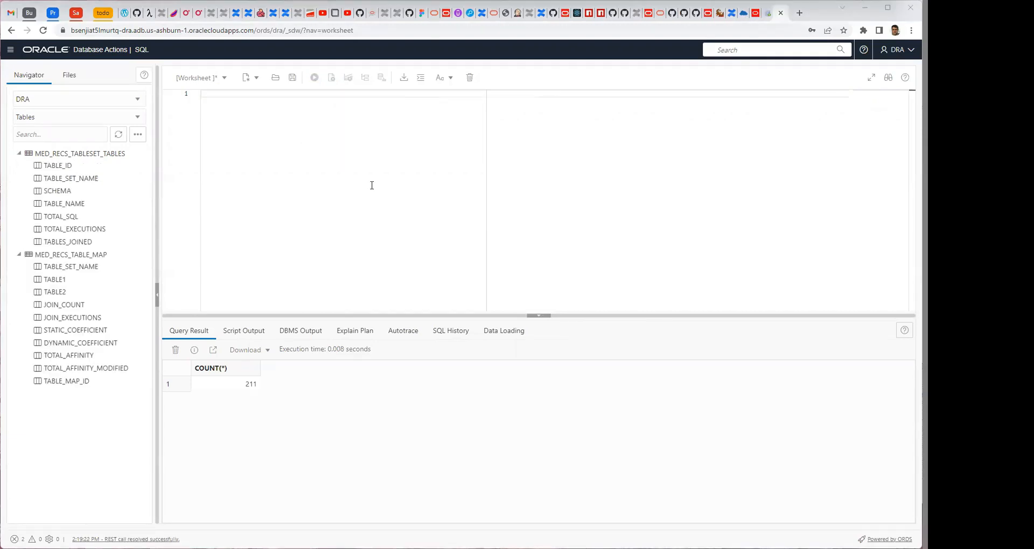
# Run a script adding primary keys TABLE_NAME to MED_RECS_TABLESET_TABLES and table_map_id to MED_RECS_TABLE_MAP, with TABLE1 and TABLE2 referencing TABLE_NAME.
pyautogui.write('alter table MED_RECS_TABLESET_TABLES add primary key (TABLE_NAME); alter table MED_RECS_TABLE_MAP add primary key (table_map_id); alter table MED_RECS_TABLE_MAP modify TABLE1 references MED_RECS_TABLESET_TABLES (TABLE_NAME); alter table MED_RECS_TABLE_MAP modify TABLE2 references MED_RECS_TABLESET_TABLES (TABLE_NAME);')
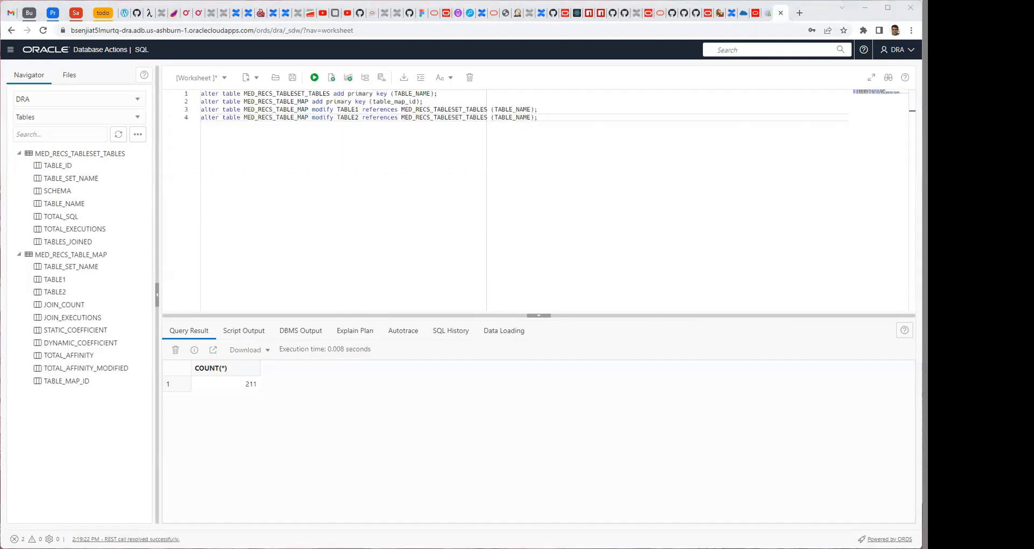
pyautogui.click(332, 78)
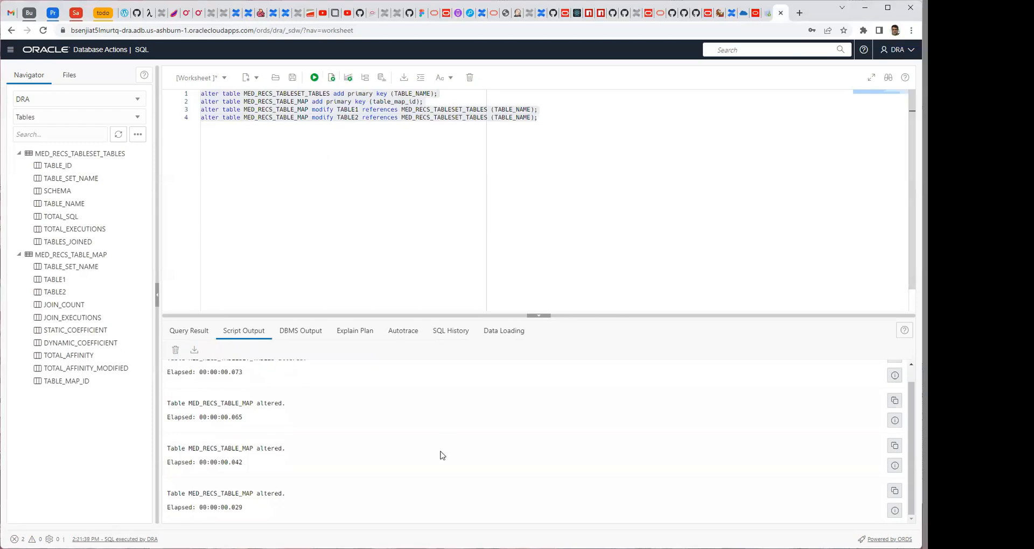
pyautogui.scroll(1, 344, 471)
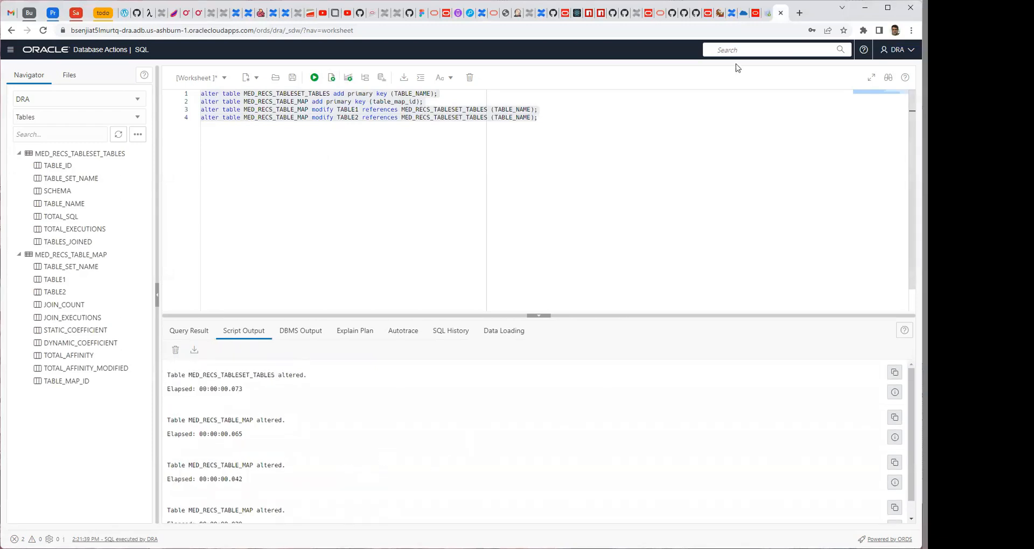
# Open Graph Studio from the dra database's details page and sign in as DRA with the account password.
pyautogui.click(765, 13)
pyautogui.click(311, 171)
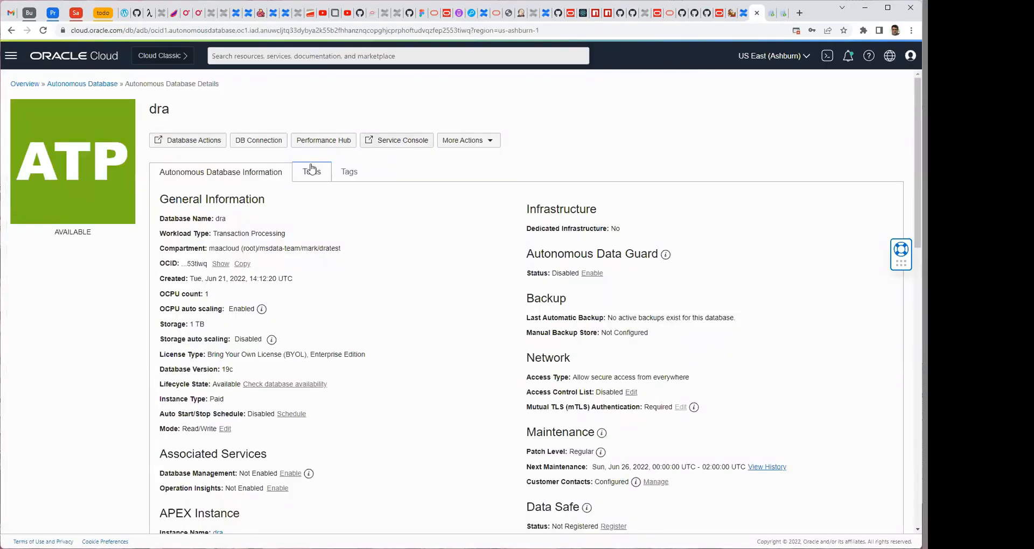
pyautogui.click(586, 376)
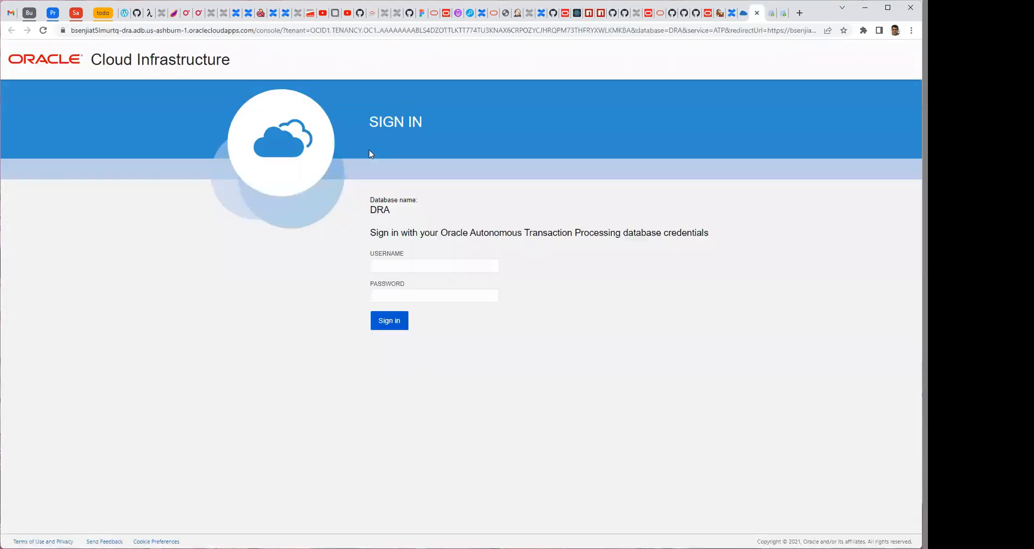
pyautogui.click(427, 259)
pyautogui.write('DRA•')
pyautogui.click(391, 326)
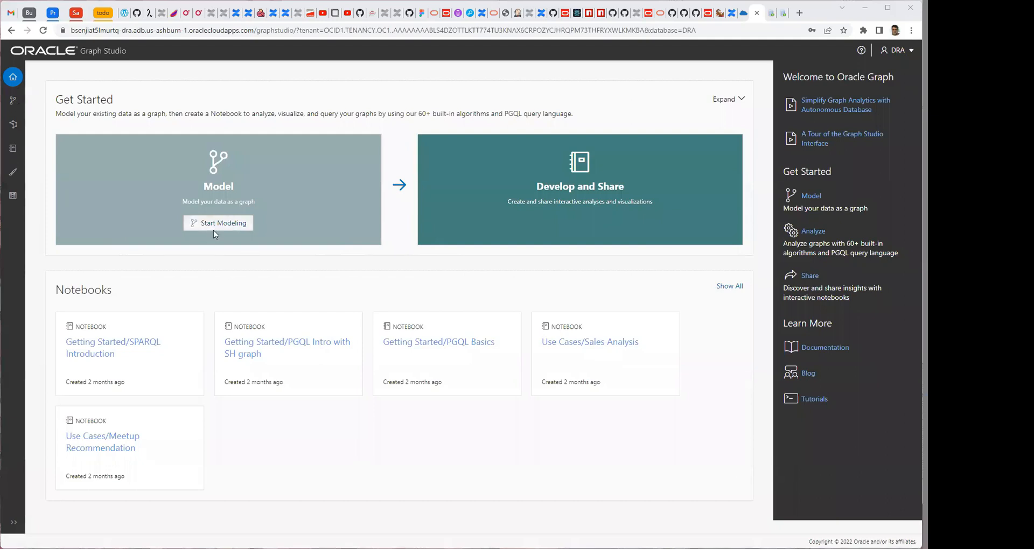
# Start a new PG View graph model and select the DRA tables MED_RECS_TABLE_MAP and MED_RECS_TABLESET_TABLES for it.
pyautogui.click(14, 102)
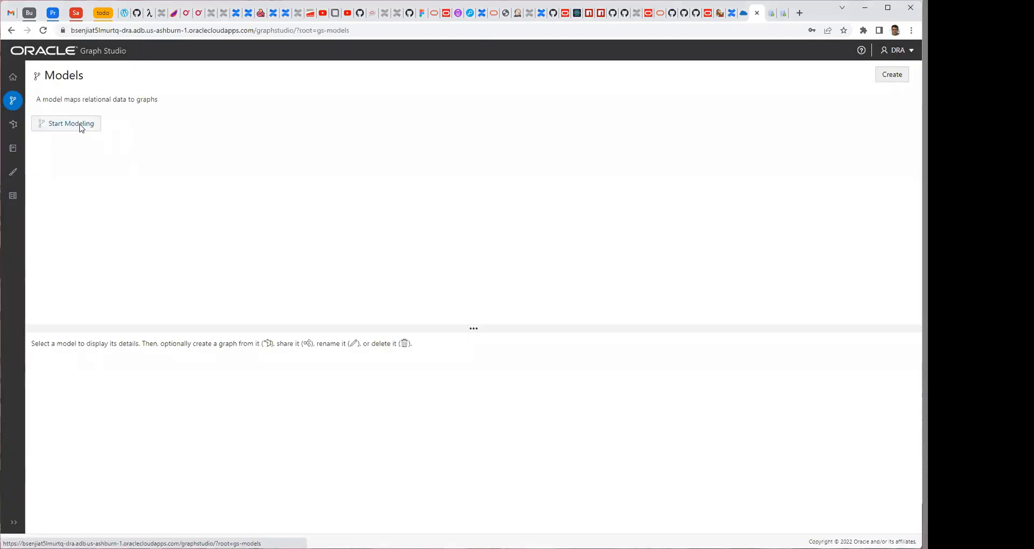
pyautogui.click(79, 124)
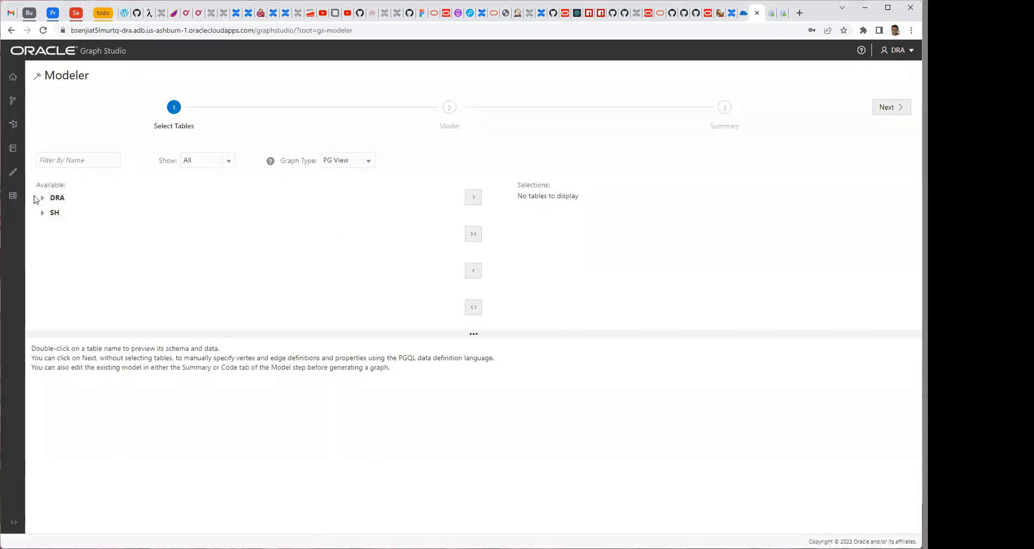
pyautogui.click(42, 199)
pyautogui.click(79, 216)
pyautogui.keyDown('ctrl'); pyautogui.click(82, 226); pyautogui.keyUp('ctrl')
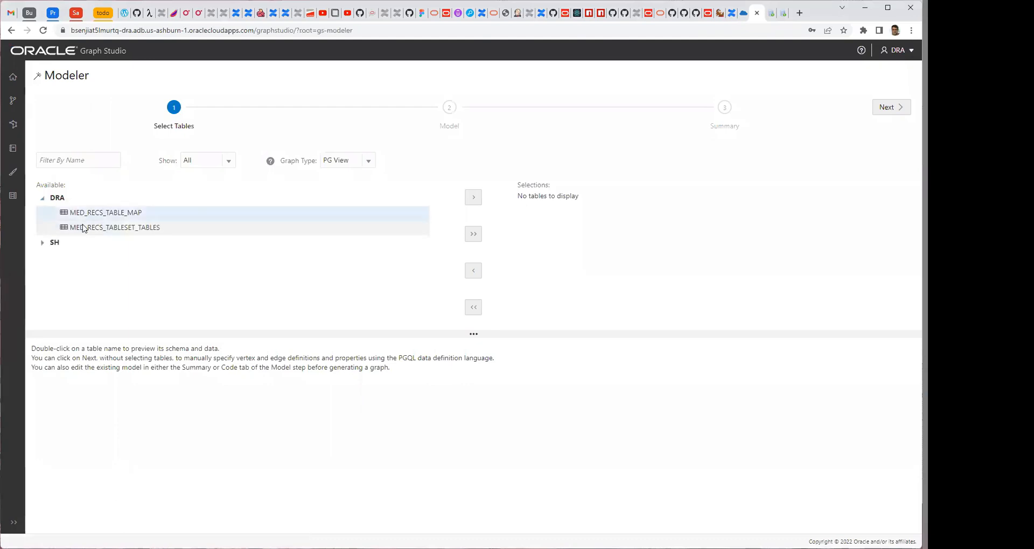
pyautogui.click(473, 197)
pyautogui.click(523, 199)
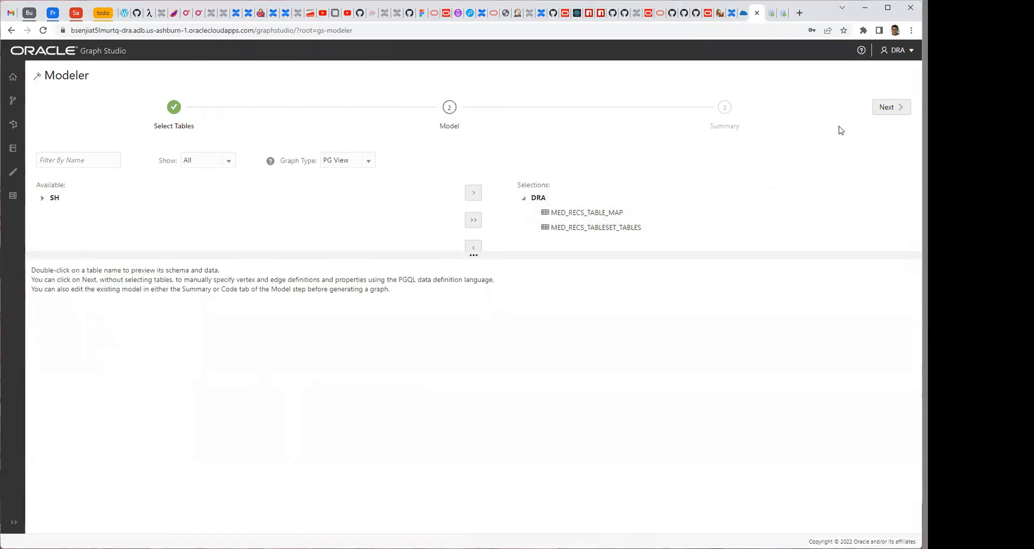
# Proceed to the model design and inspect the MED_RECS_TABLESET_TABLES vertex table and the MED_RECS_TABLE_MAP edge table.
pyautogui.click(884, 109)
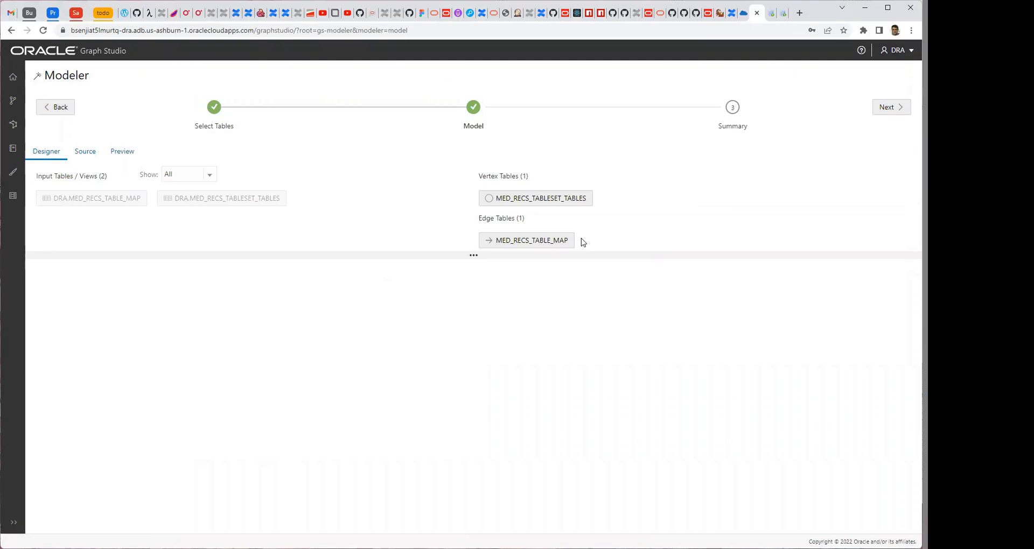
pyautogui.click(557, 205)
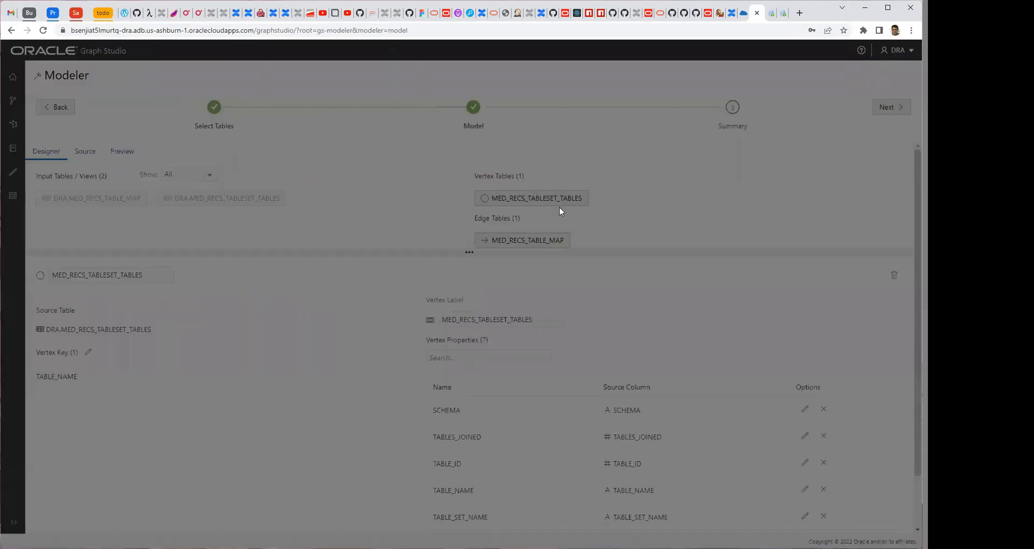
pyautogui.click(522, 242)
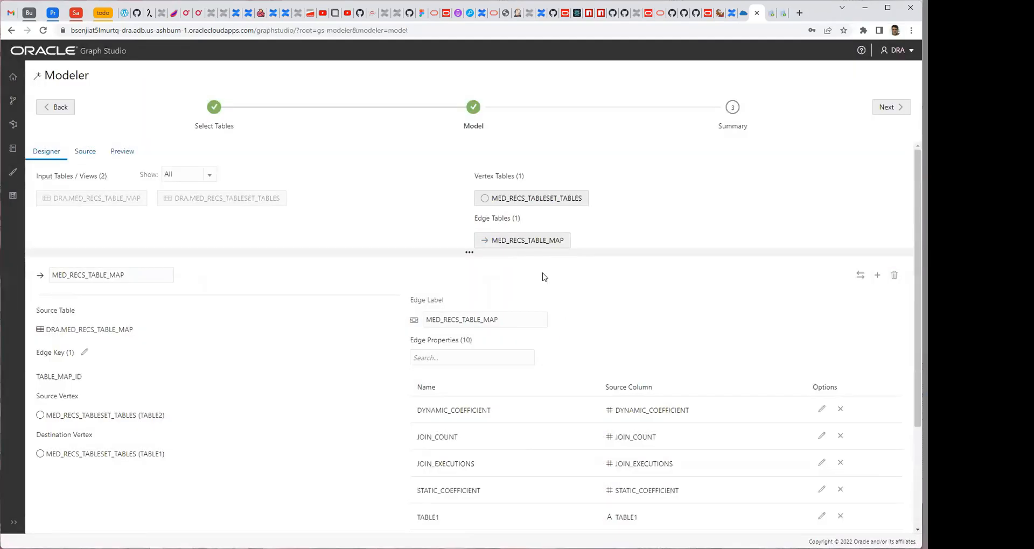
# Swap the direction of the MED_RECS_TABLE_MAP edge so TABLE1 is the source and TABLE2 the destination, and proceed to the summary.
pyautogui.click(506, 240)
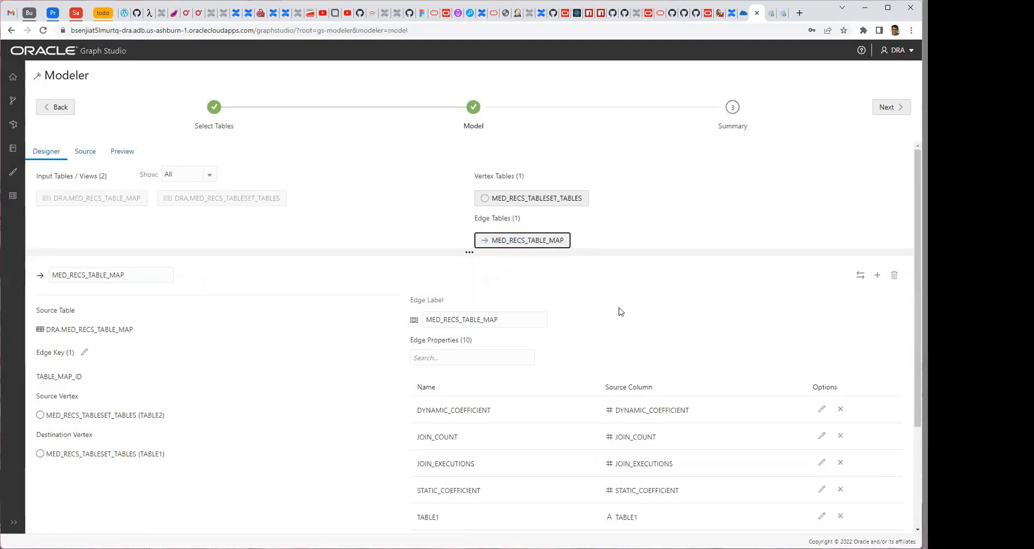
pyautogui.click(860, 276)
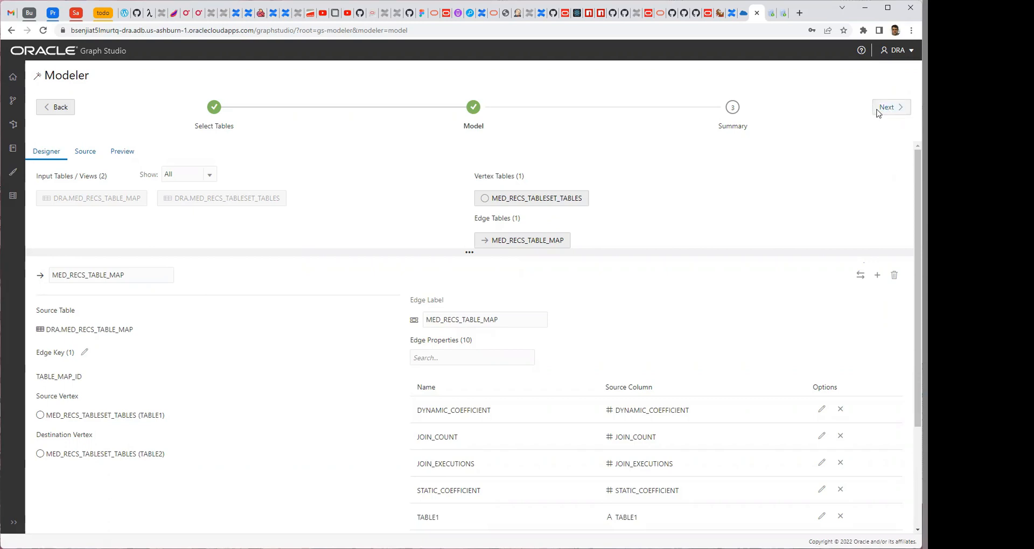
pyautogui.click(888, 107)
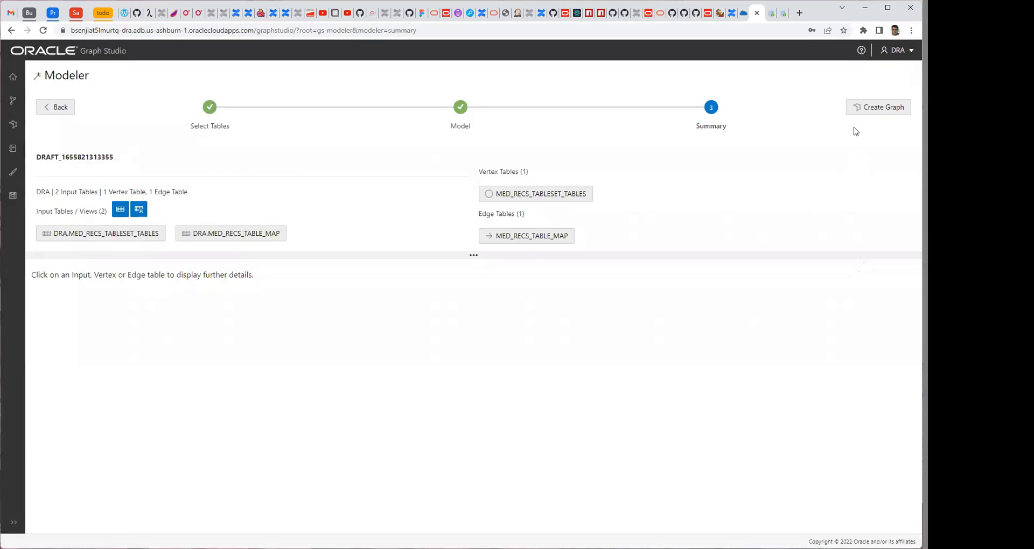
# Create the graph as med_records_g with the model name med_records_m, keeping it loaded into memory.
pyautogui.click(881, 111)
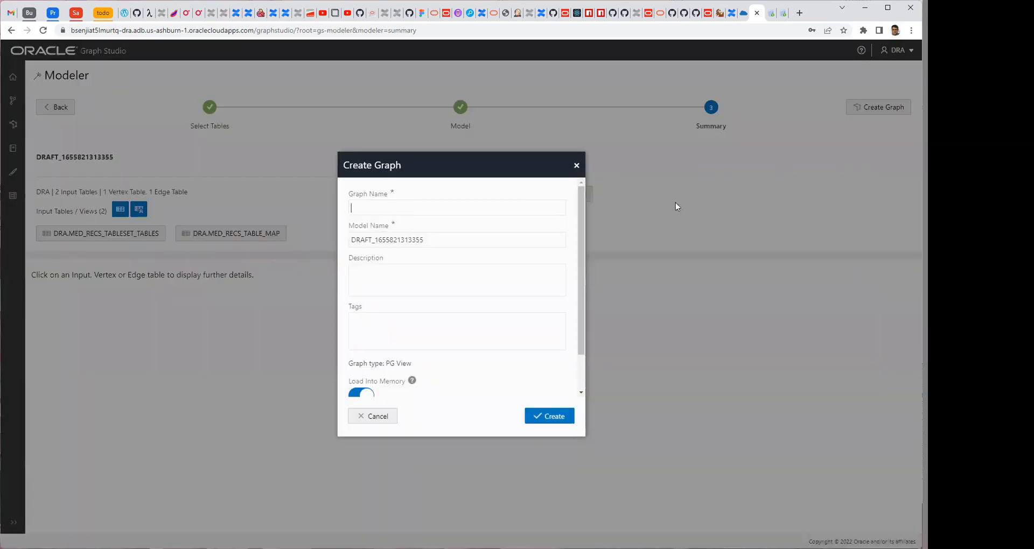
pyautogui.write('med_records')
pyautogui.moveTo(389, 209); pyautogui.dragTo(345, 211)
pyautogui.hotkey('ctrl', 'c')
pyautogui.moveTo(421, 240); pyautogui.dragTo(348, 240)
pyautogui.hotkey('ctrl', 'v')
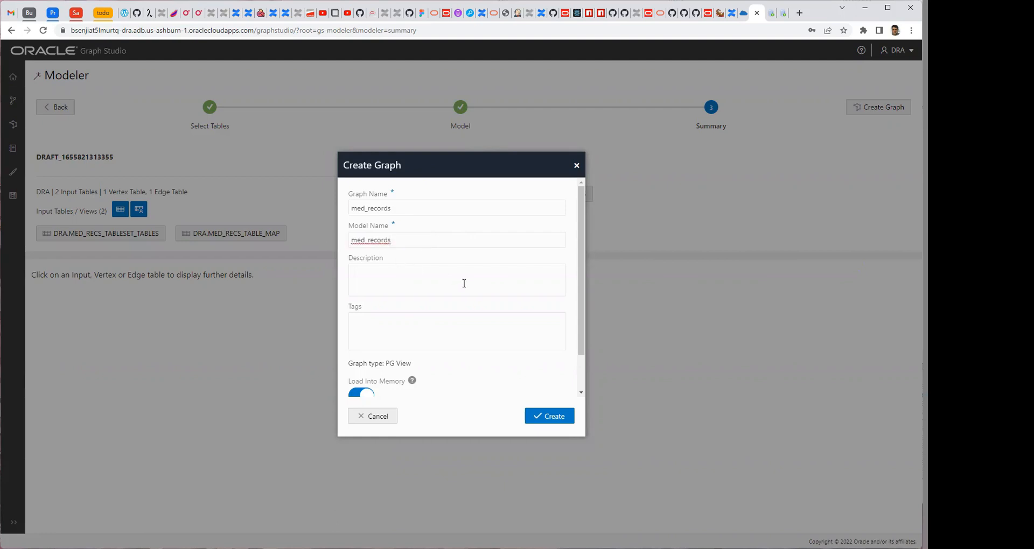
pyautogui.click(401, 207)
pyautogui.write('_g')
pyautogui.scroll(-1, 480, 268)
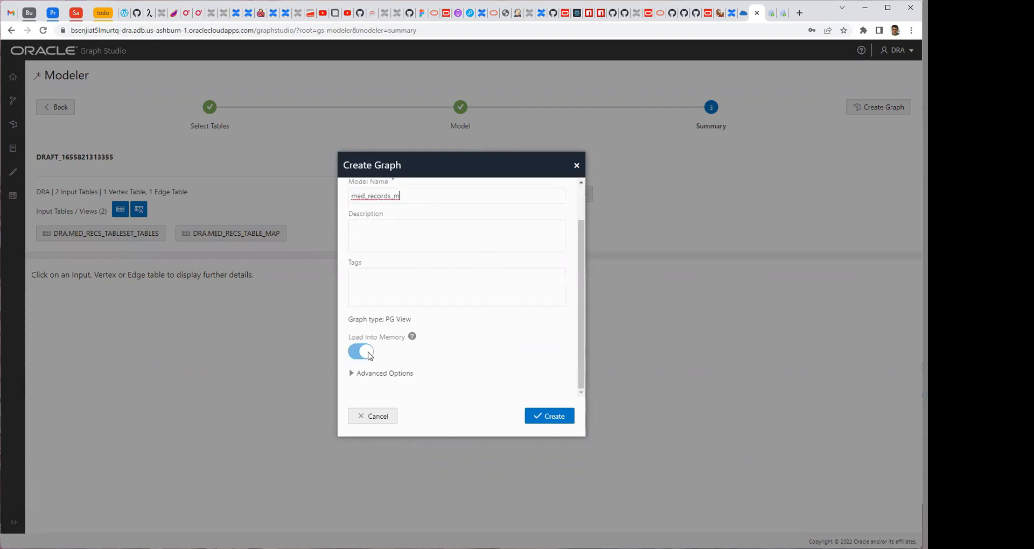
pyautogui.click(544, 419)
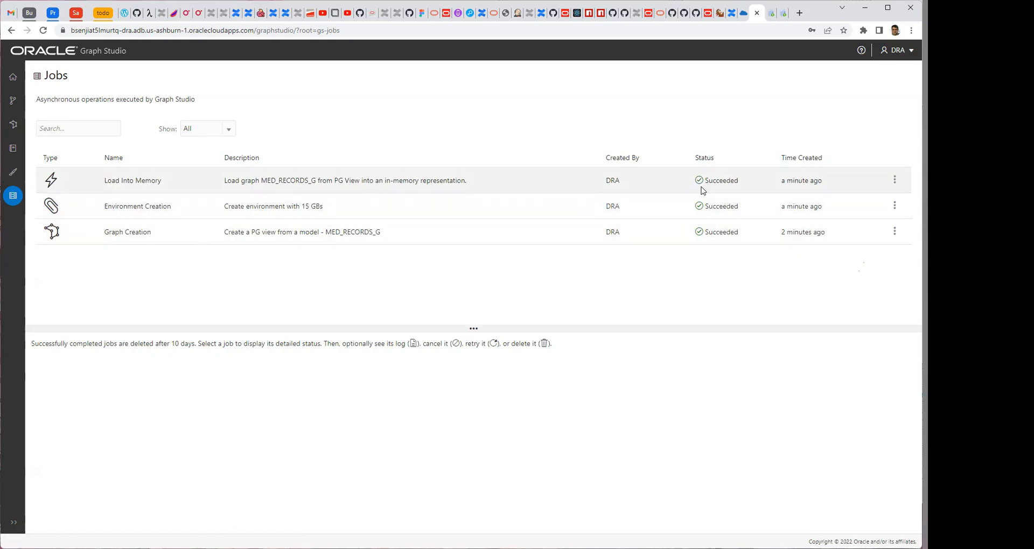
# Import the notebook file DRA-Community-Detection.dsnb into the notebooks.
pyautogui.click(13, 125)
pyautogui.click(14, 149)
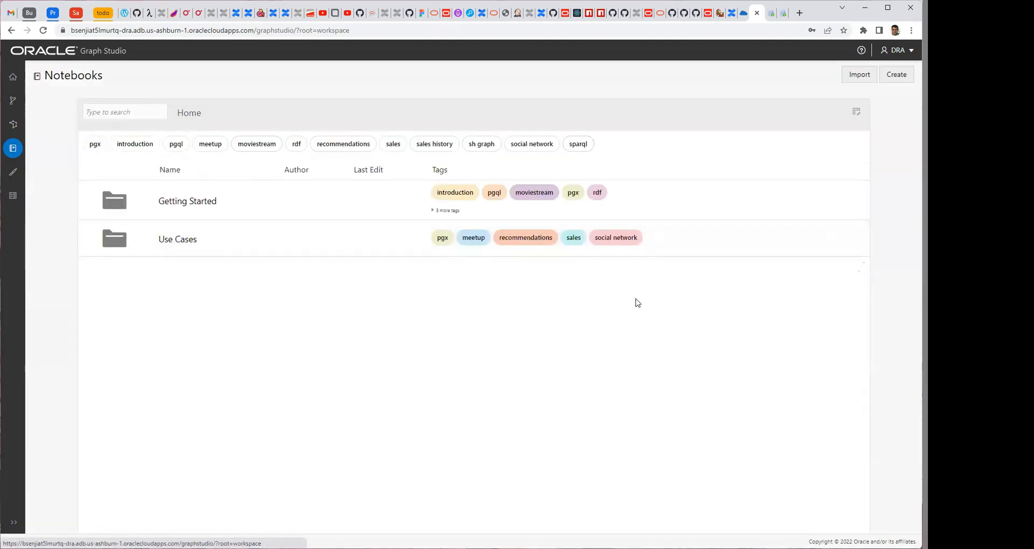
pyautogui.hotkey('alt', 'Tab')
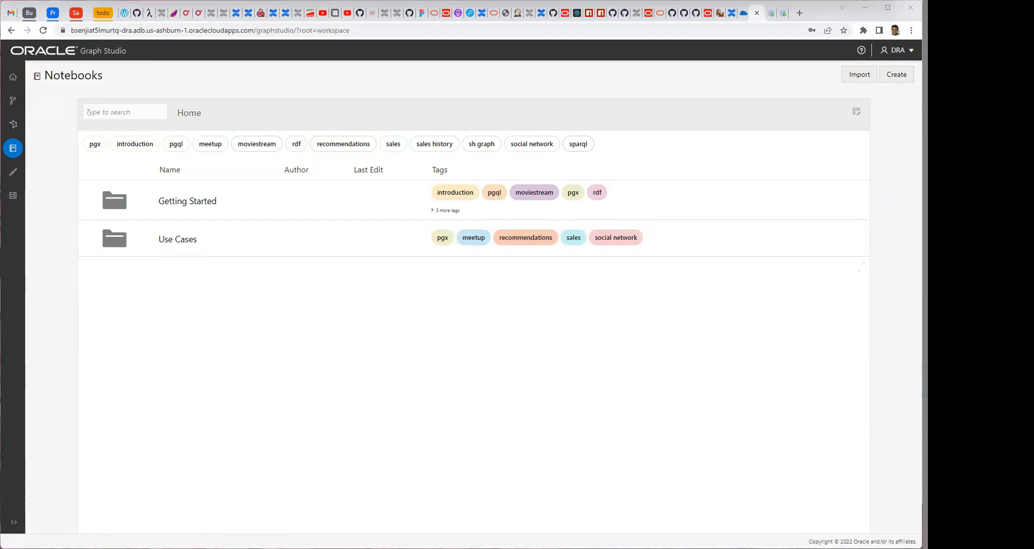
pyautogui.click(860, 75)
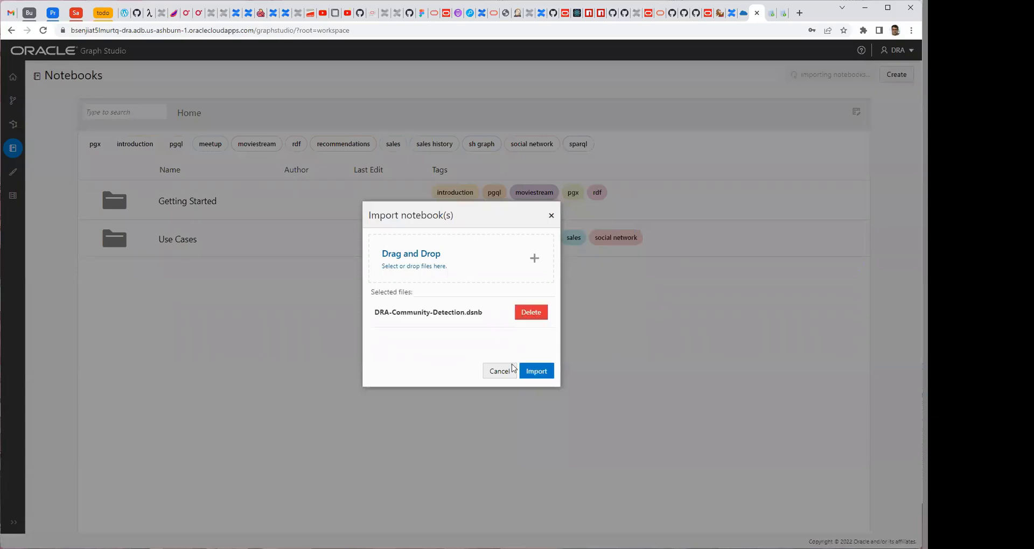
pyautogui.click(536, 371)
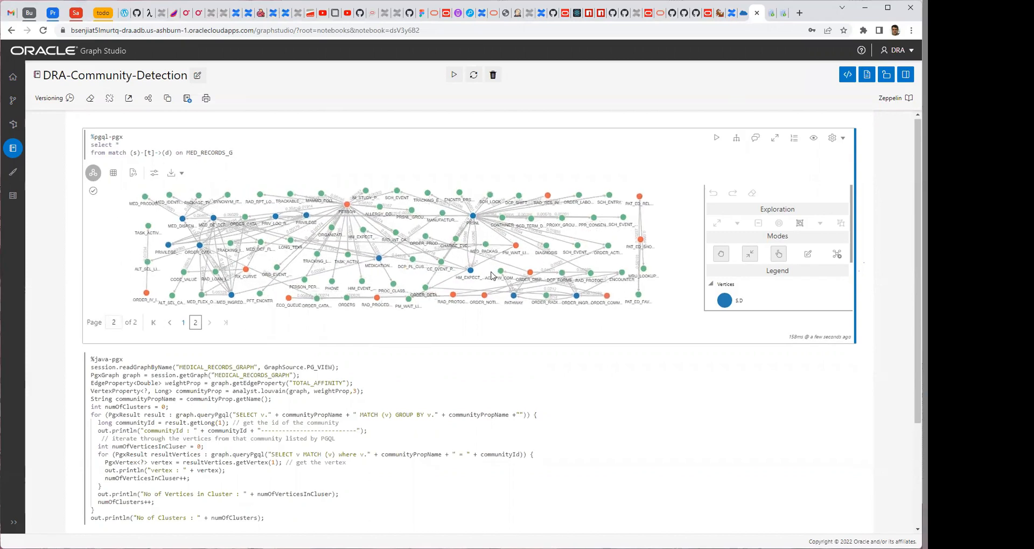
# Change the graph name to MED_RECORDS_G in the readGraphByName and getGraph calls of the java-pgx paragraph.
pyautogui.scroll(-3, 301, 264)
pyautogui.click(251, 225)
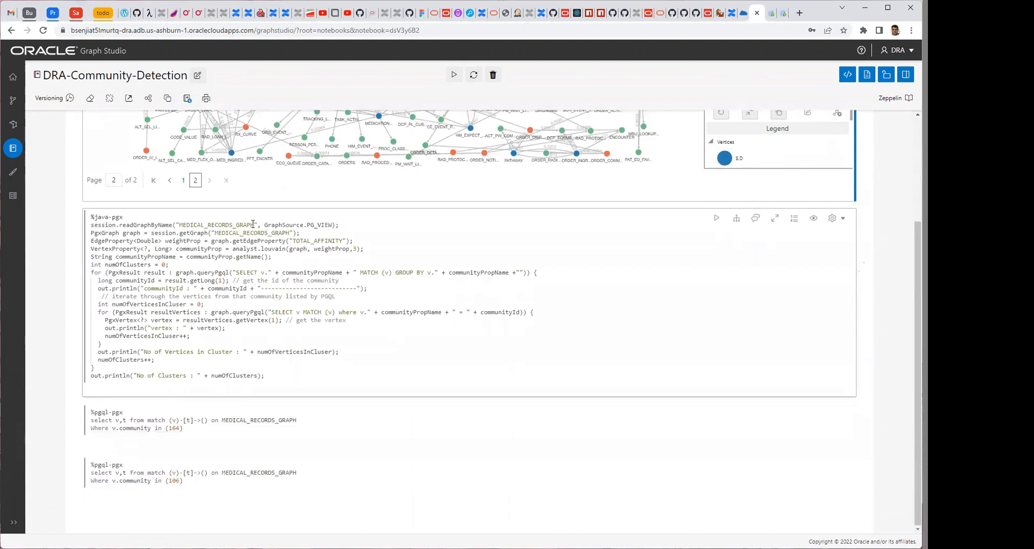
pyautogui.press('BackSpace')
pyautogui.press('BackSpace')
pyautogui.press('BackSpace')
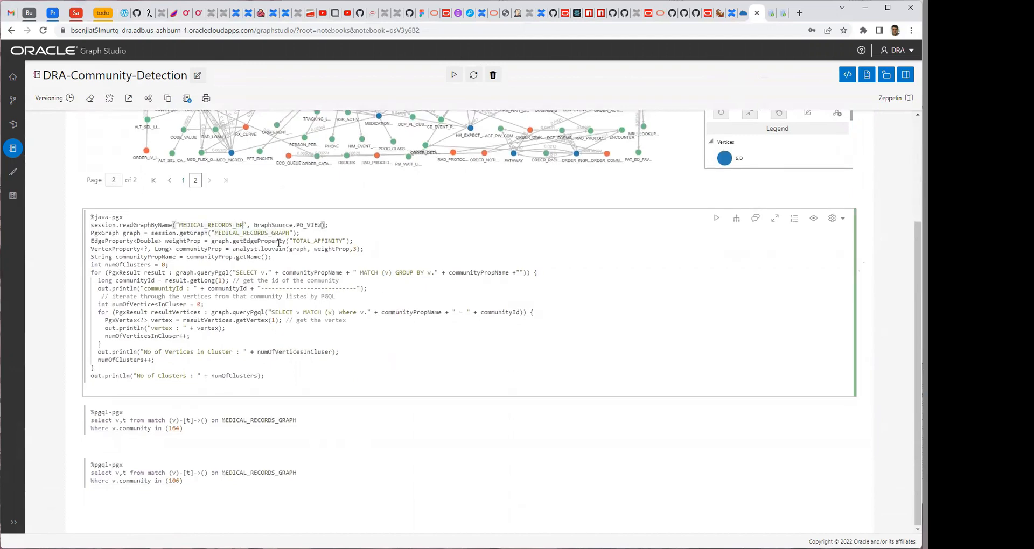
pyautogui.press('Left')
pyautogui.press('Left')
pyautogui.press('Left')
pyautogui.press('BackSpace')
pyautogui.press('BackSpace')
pyautogui.press('BackSpace')
pyautogui.press('Right')
pyautogui.press('Right')
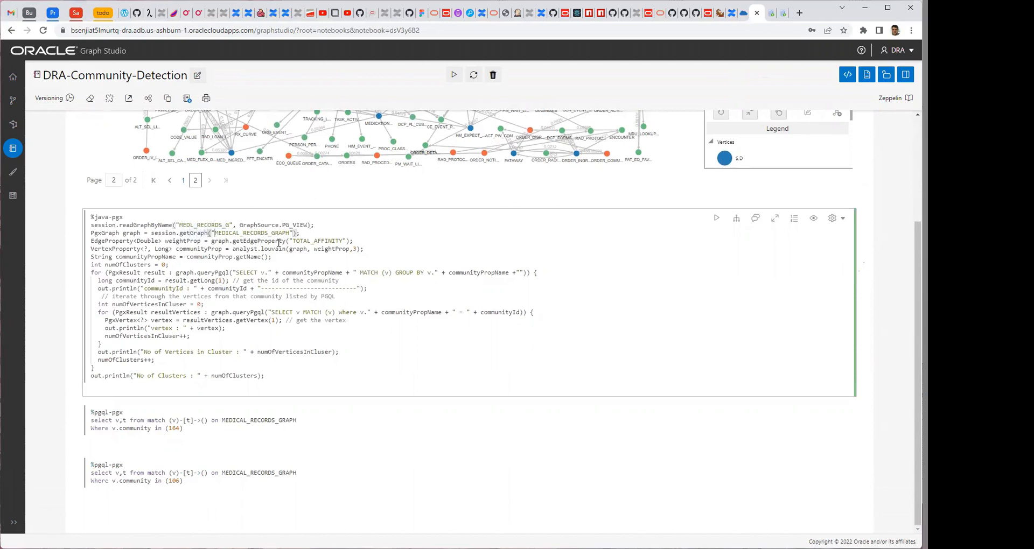
pyautogui.press('Right')
pyautogui.press('Right')
pyautogui.press('Right')
pyautogui.press('Right')
pyautogui.press('Right')
pyautogui.press('Right')
pyautogui.press('Right')
pyautogui.press('Right')
pyautogui.press('BackSpace')
pyautogui.press('BackSpace')
pyautogui.press('BackSpace')
pyautogui.press('BackSpace')
pyautogui.press('BackSpace')
pyautogui.press('BackSpace')
pyautogui.press('BackSpace')
pyautogui.press('BackSpace')
pyautogui.click(194, 224)
pyautogui.press('BackSpace')
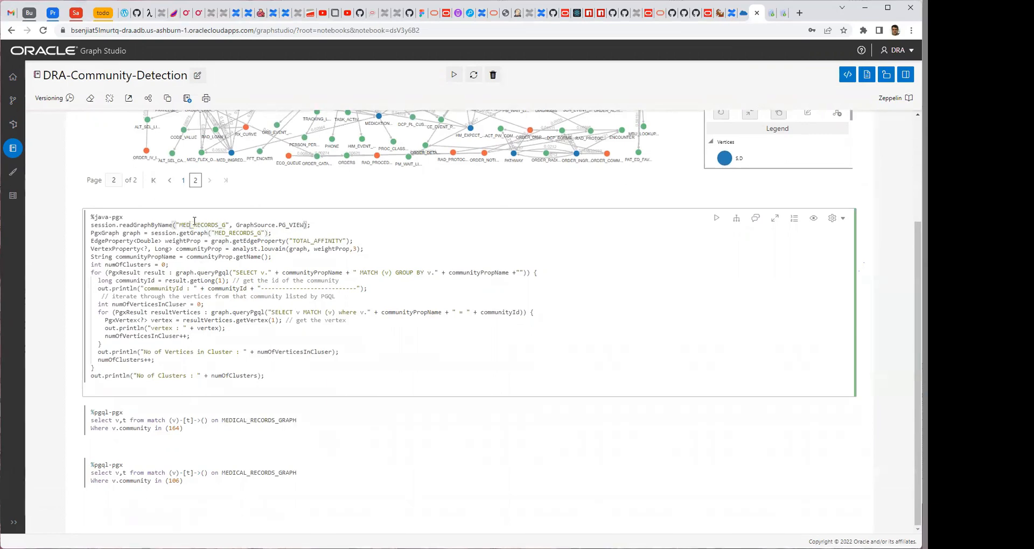
# Run the java-pgx community detection paragraph and review the communities and vertices in its output.
pyautogui.click(715, 220)
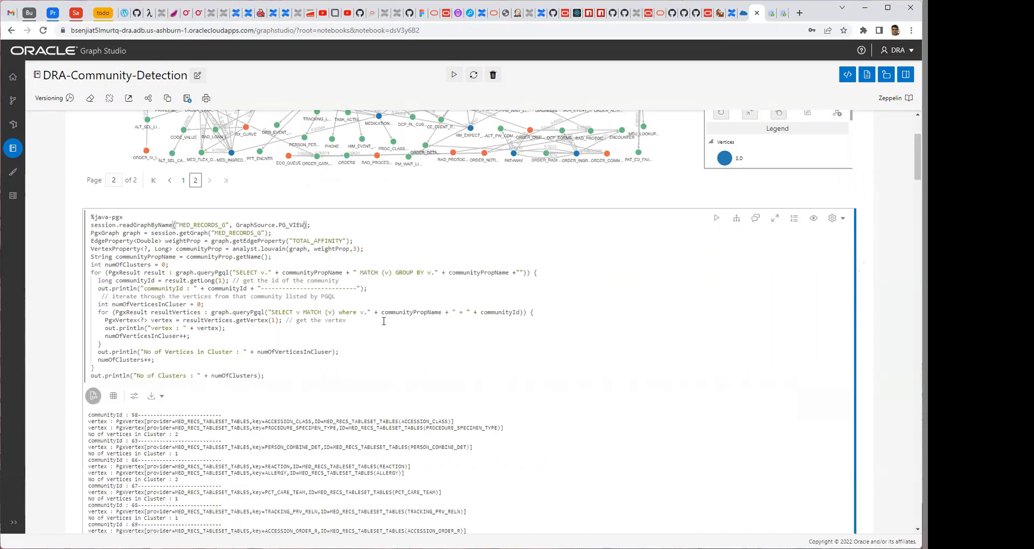
pyautogui.scroll(-20, 384, 321)
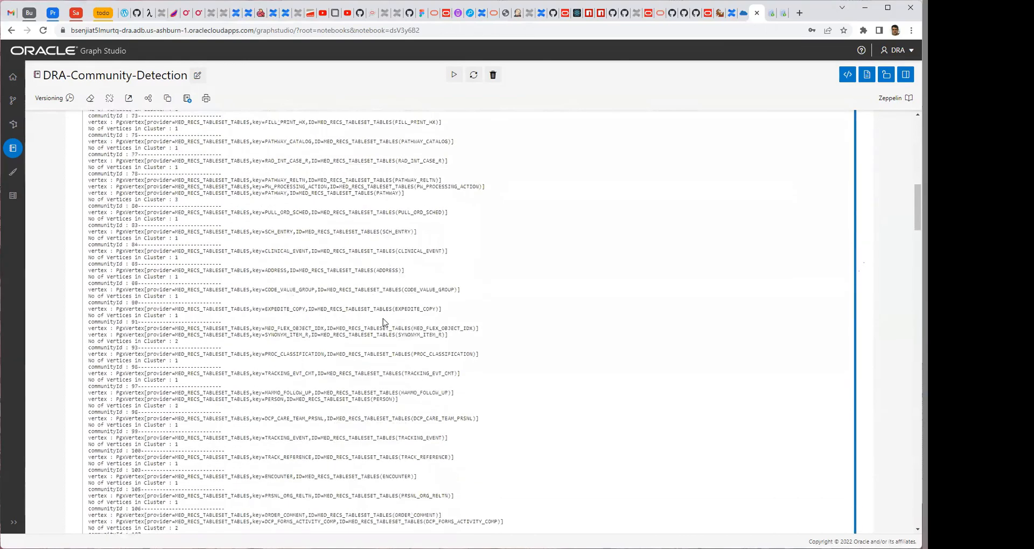
pyautogui.scroll(-15, 384, 322)
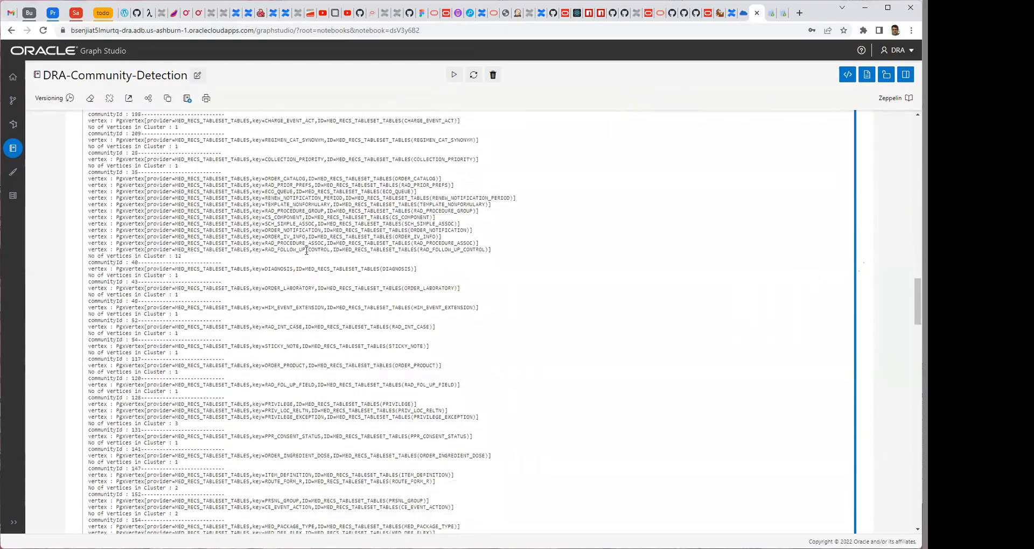
pyautogui.scroll(-10, 277, 215)
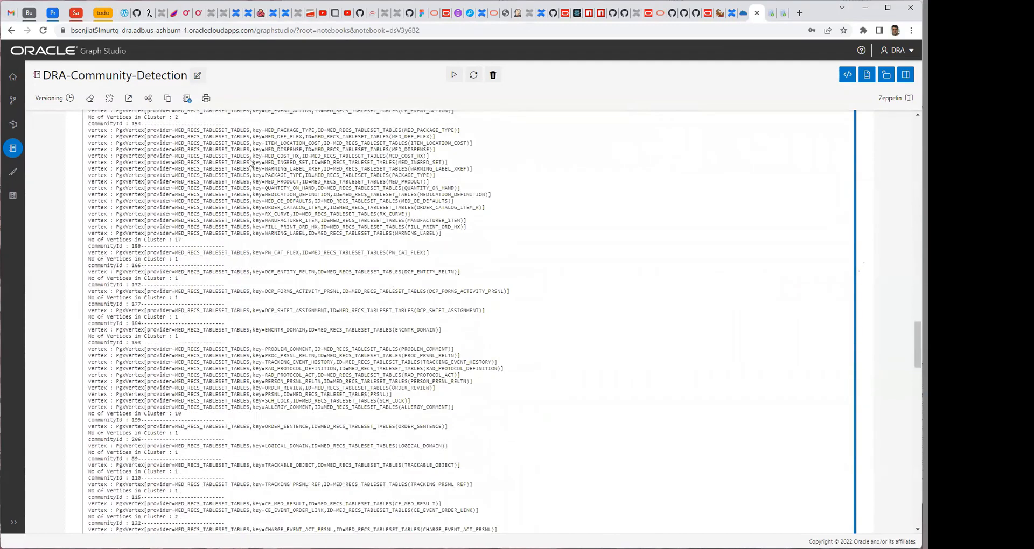
pyautogui.scroll(-15, 318, 313)
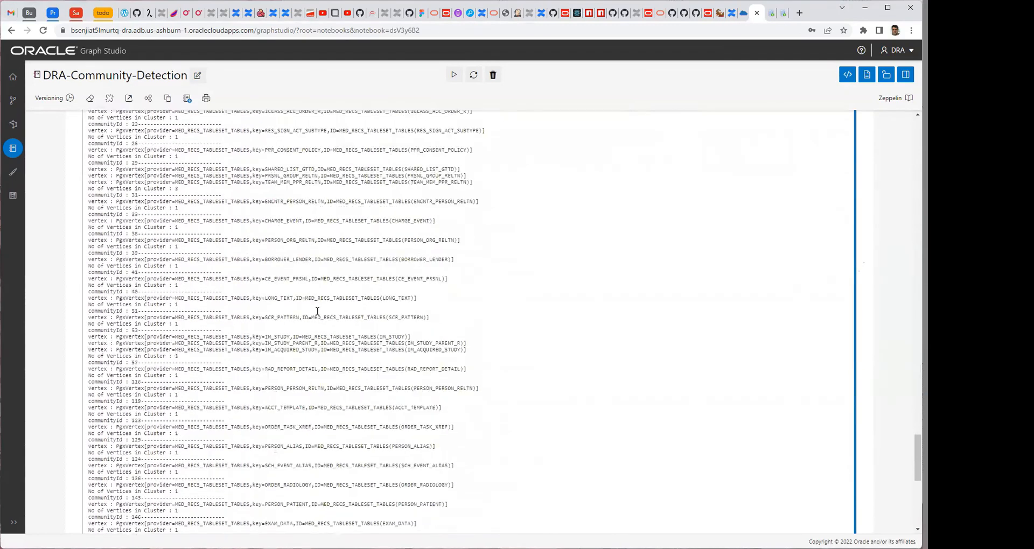
# Change the graph name to MED_RECORDS_G in the two pgql-pgx queries for communities 164 and 106.
pyautogui.click(305, 420)
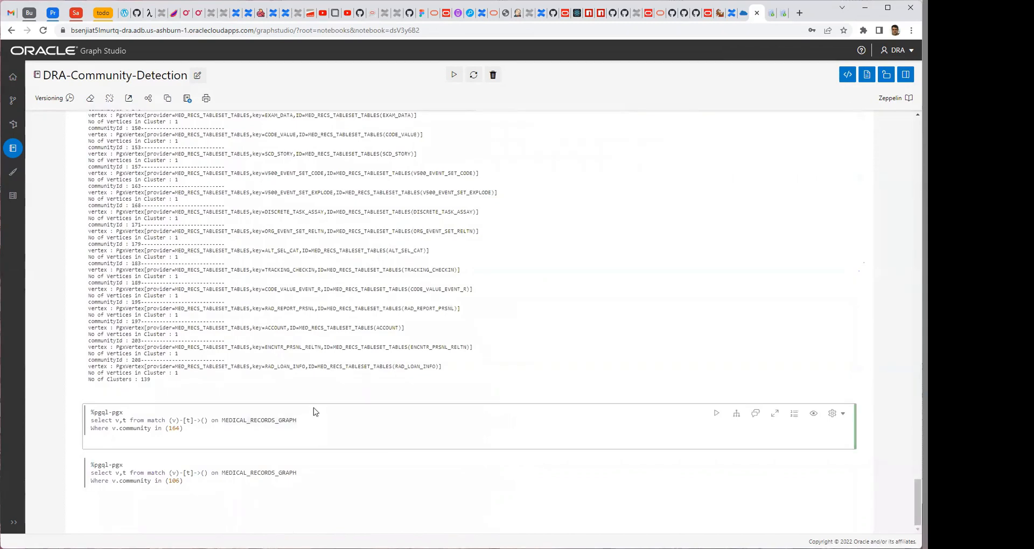
pyautogui.press('BackSpace')
pyautogui.press('BackSpace')
pyautogui.press('BackSpace')
pyautogui.press('BackSpace')
pyautogui.press('BackSpace')
pyautogui.write('D')
pyautogui.click(298, 473)
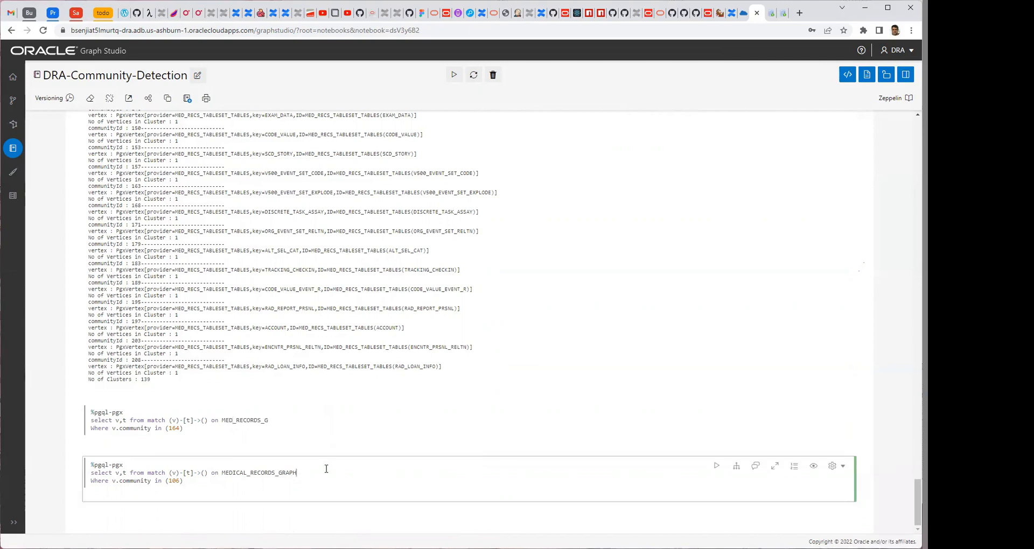
pyautogui.press('BackSpace')
pyautogui.press('BackSpace')
pyautogui.press('BackSpace')
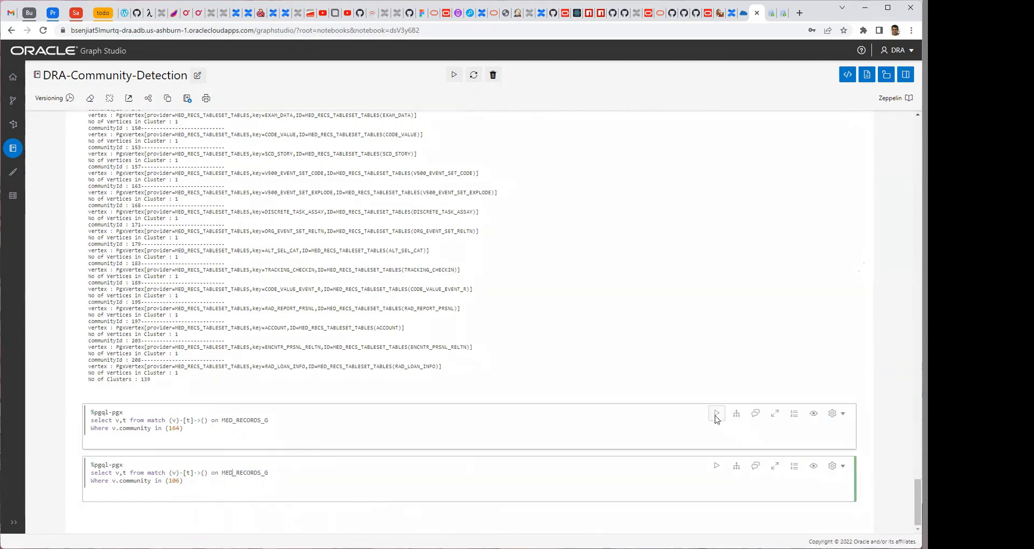
# Run the query for community 164 and expand its graph result to full screen.
pyautogui.click(715, 416)
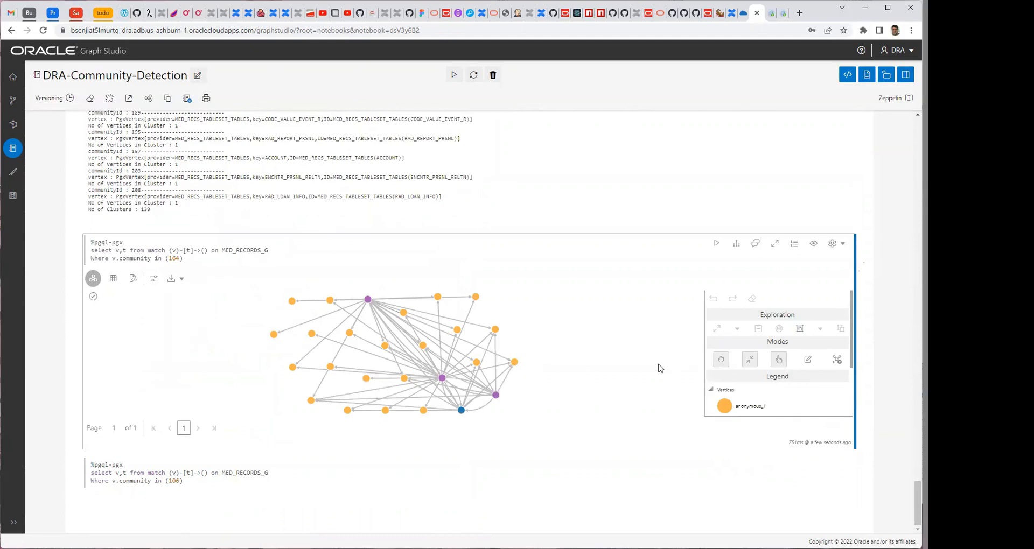
pyautogui.click(775, 246)
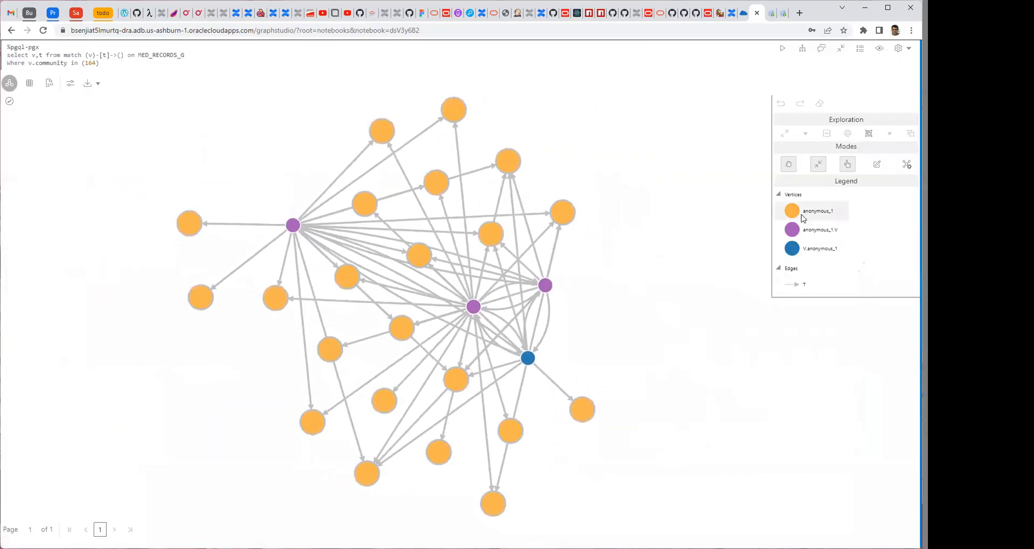
# Set the graph visualization's vertex label to TABLE_NAME.
pyautogui.click(72, 88)
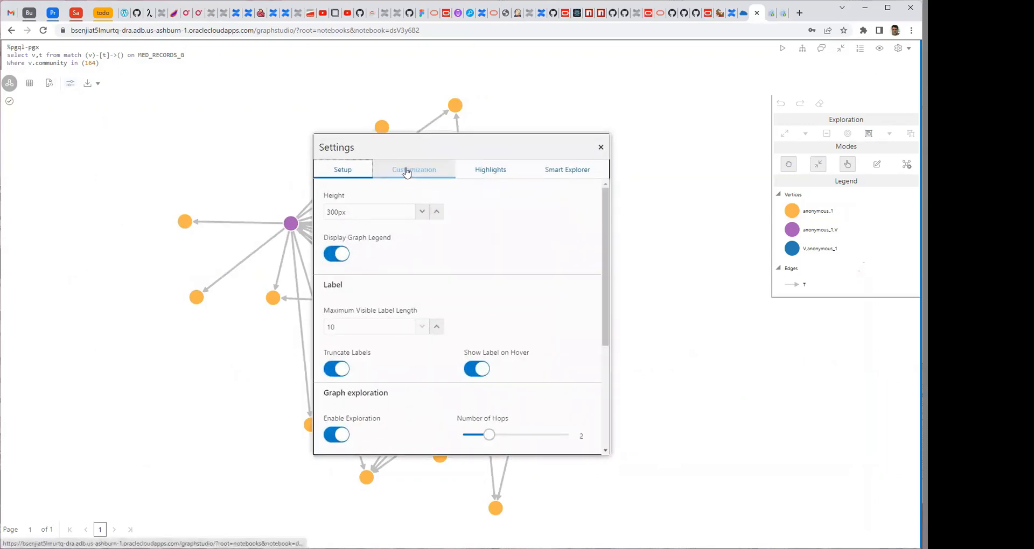
pyautogui.scroll(-3, 559, 339)
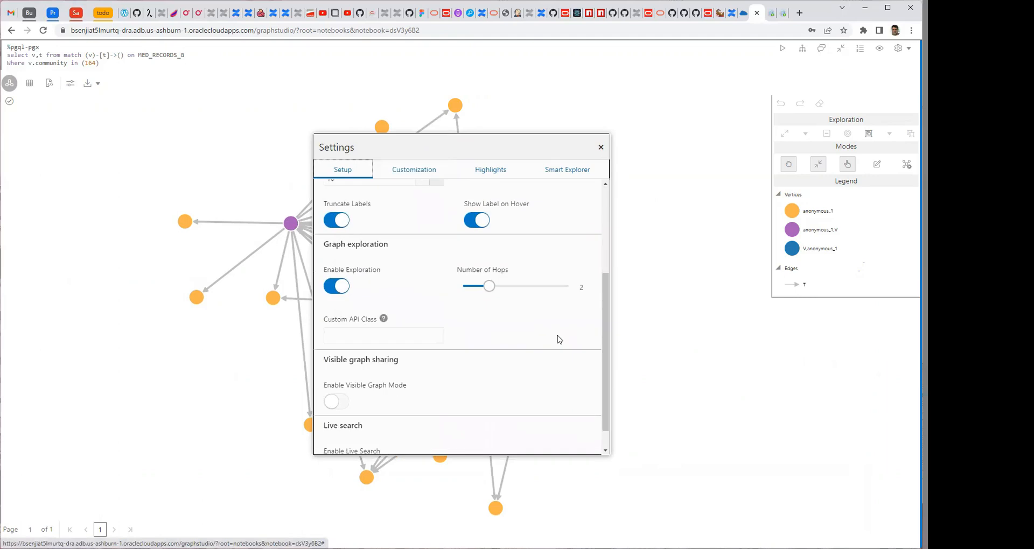
pyautogui.scroll(3, 558, 337)
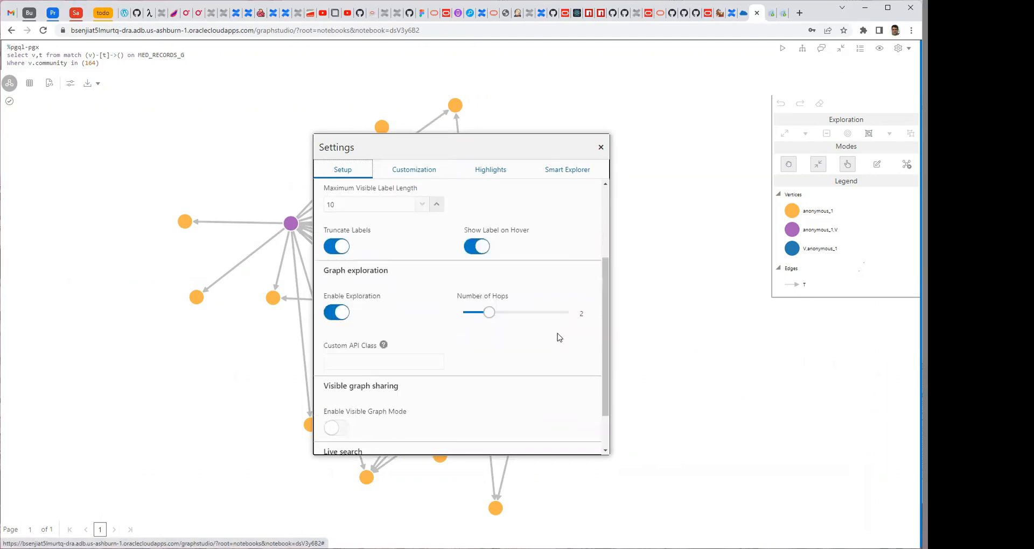
pyautogui.click(414, 173)
pyautogui.scroll(-3, 485, 338)
pyautogui.scroll(-2, 483, 337)
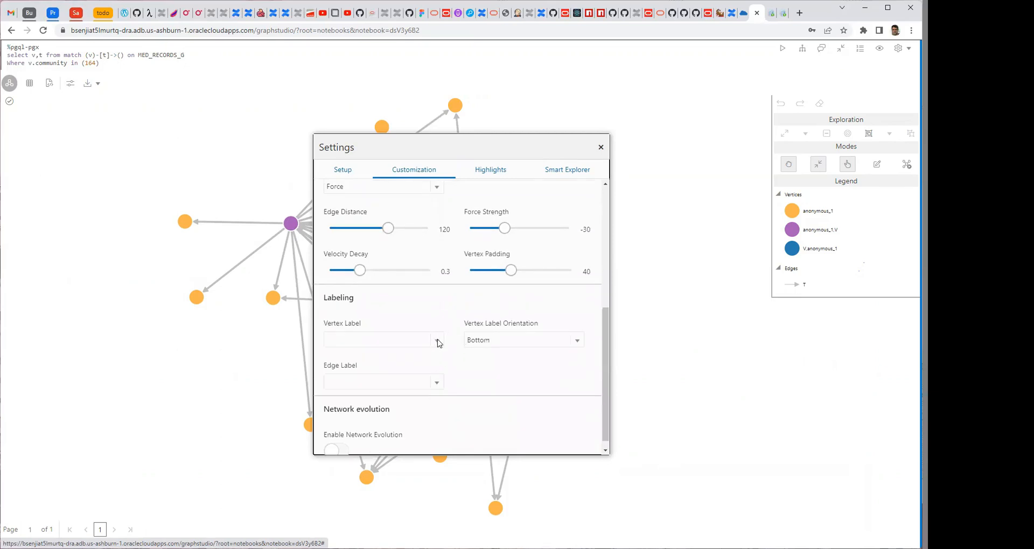
pyautogui.click(438, 341)
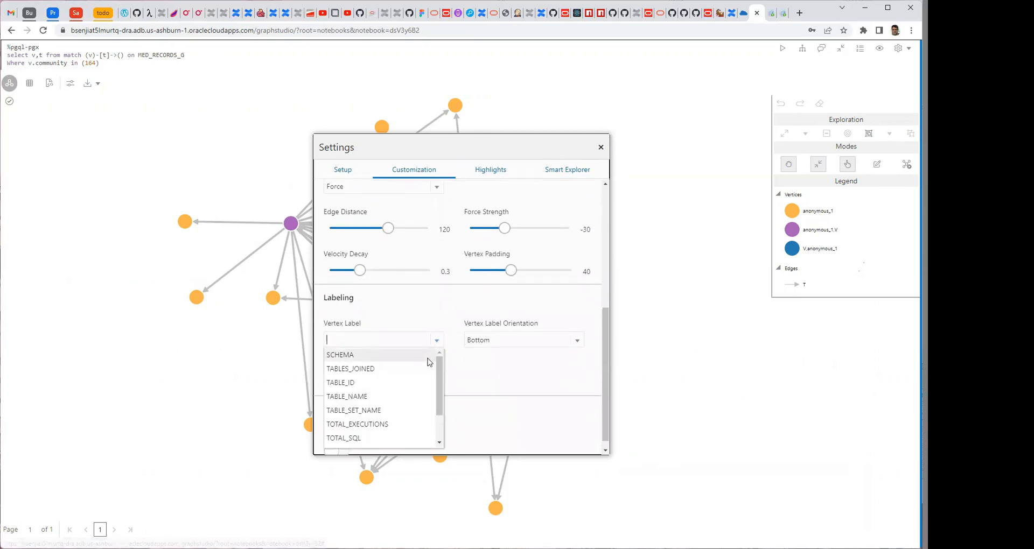
pyautogui.click(360, 397)
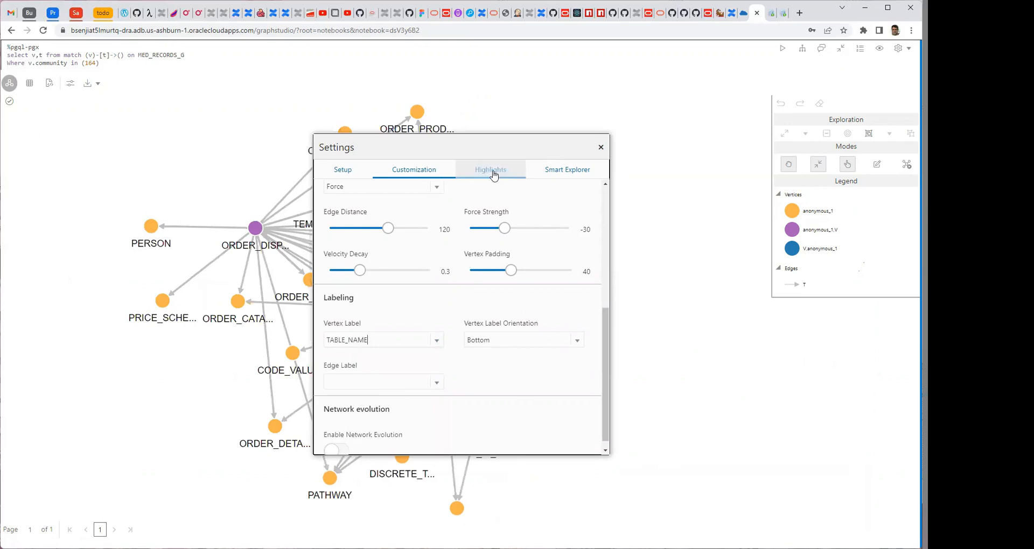
# Set the edge label to TOTAL_AFFINITY and move the Settings dialog aside to uncover the graph.
pyautogui.scroll(-1, 555, 290)
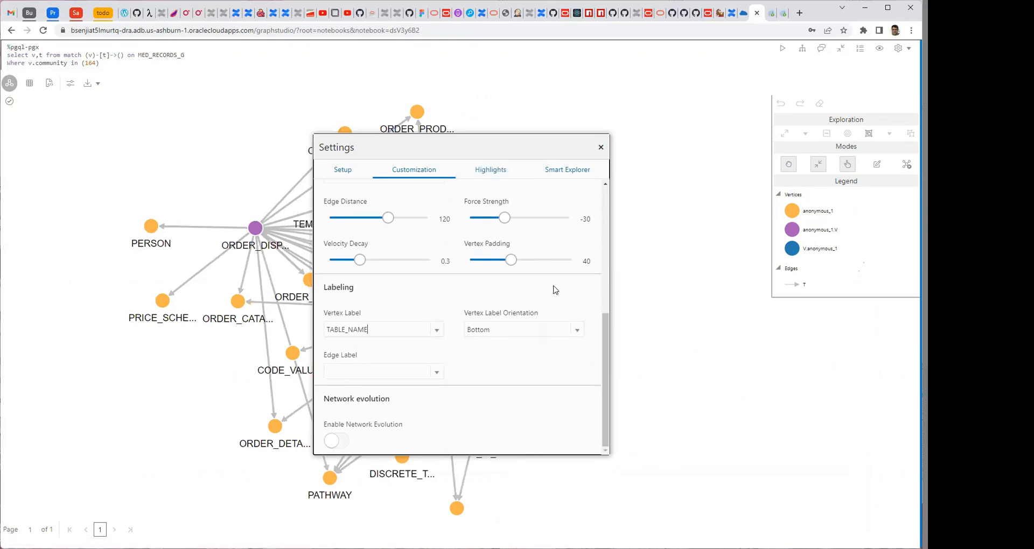
pyautogui.click(435, 373)
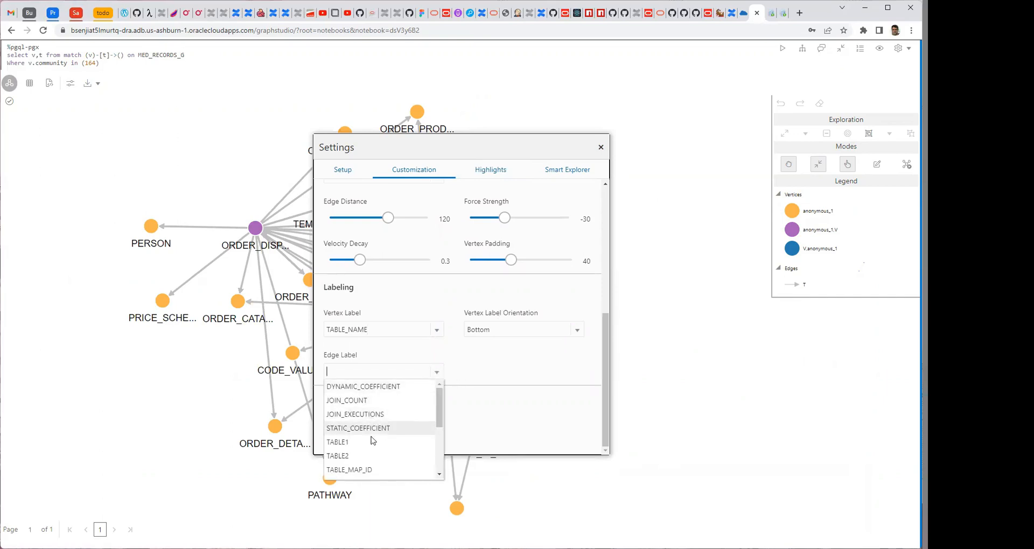
pyautogui.scroll(-3, 371, 455)
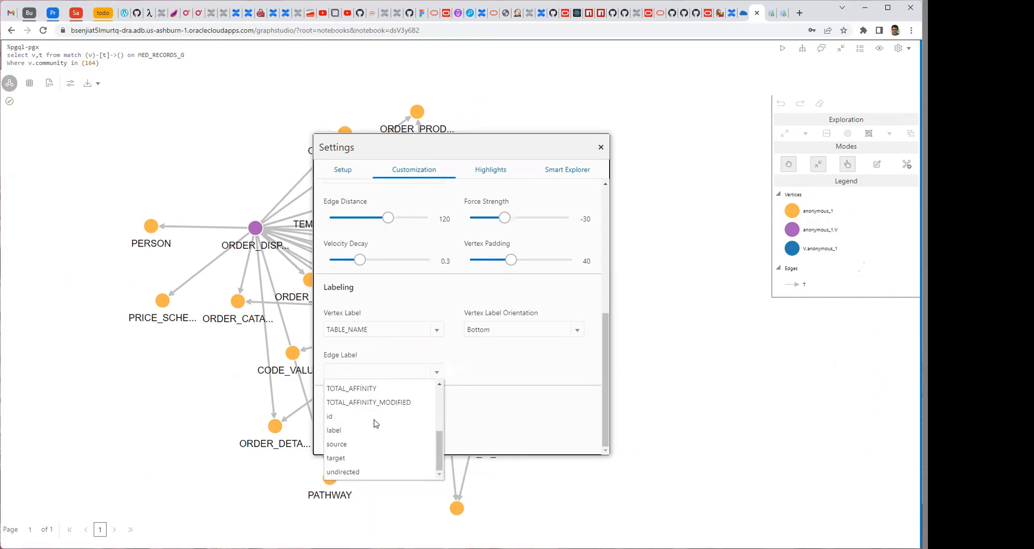
pyautogui.click(369, 391)
pyautogui.moveTo(509, 141); pyautogui.dragTo(681, 165)
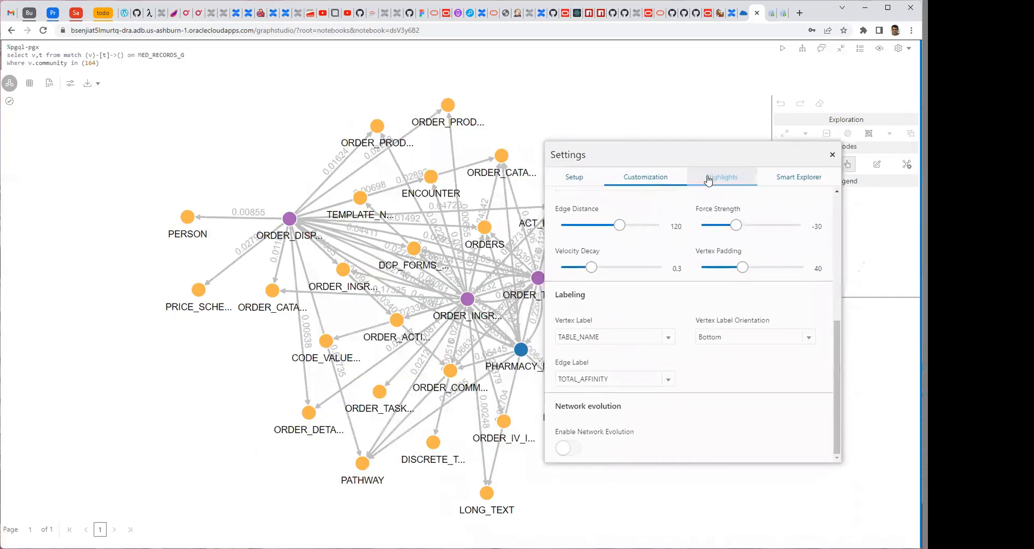
# Start a new vertex highlight, add a condition to it and open the condition's attribute choices.
pyautogui.click(722, 177)
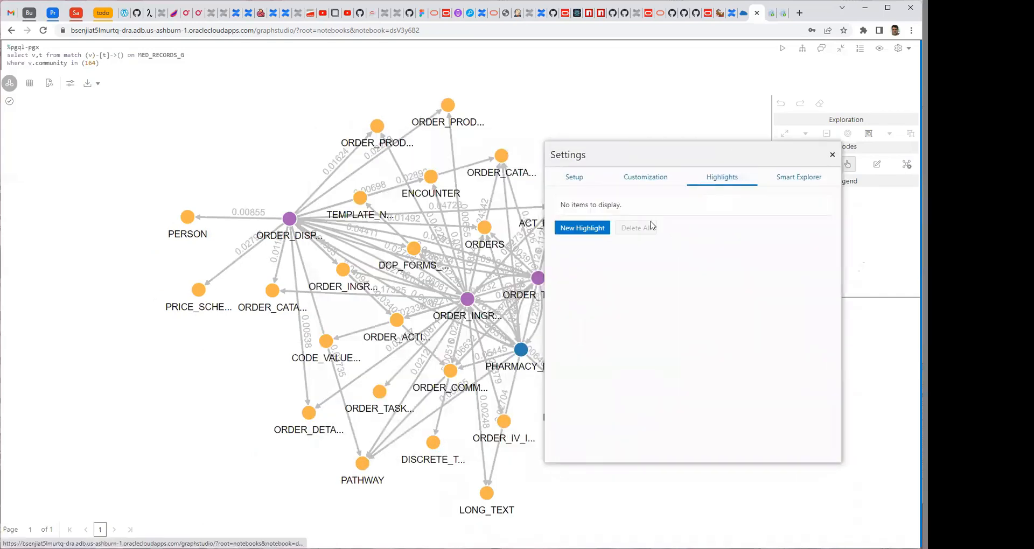
pyautogui.click(582, 229)
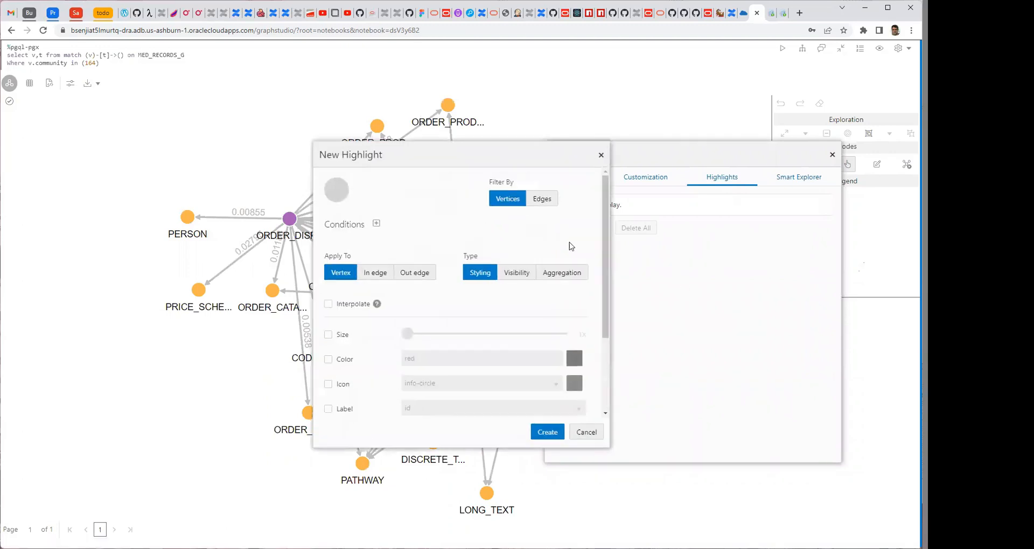
pyautogui.moveTo(591, 155); pyautogui.dragTo(856, 98)
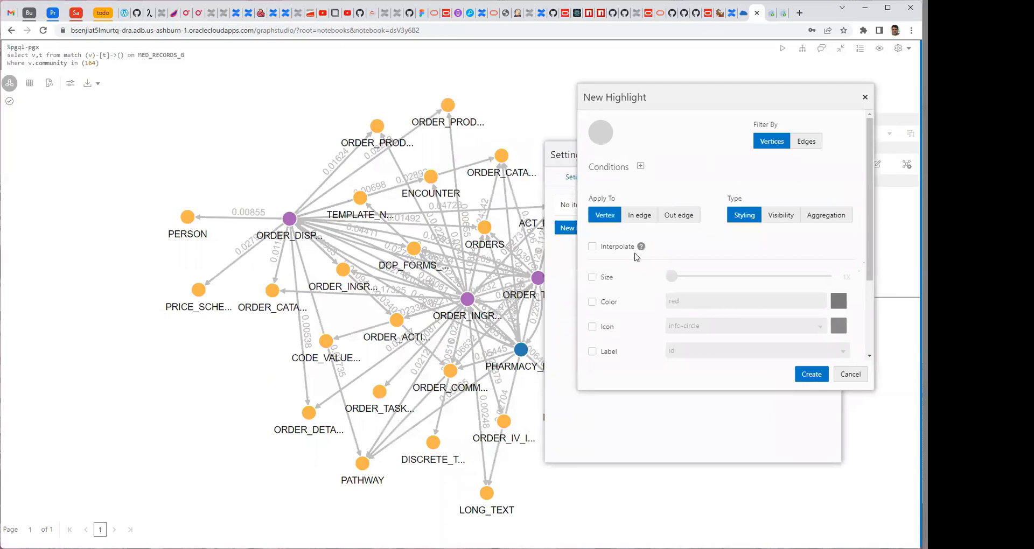
pyautogui.click(641, 166)
pyautogui.click(676, 192)
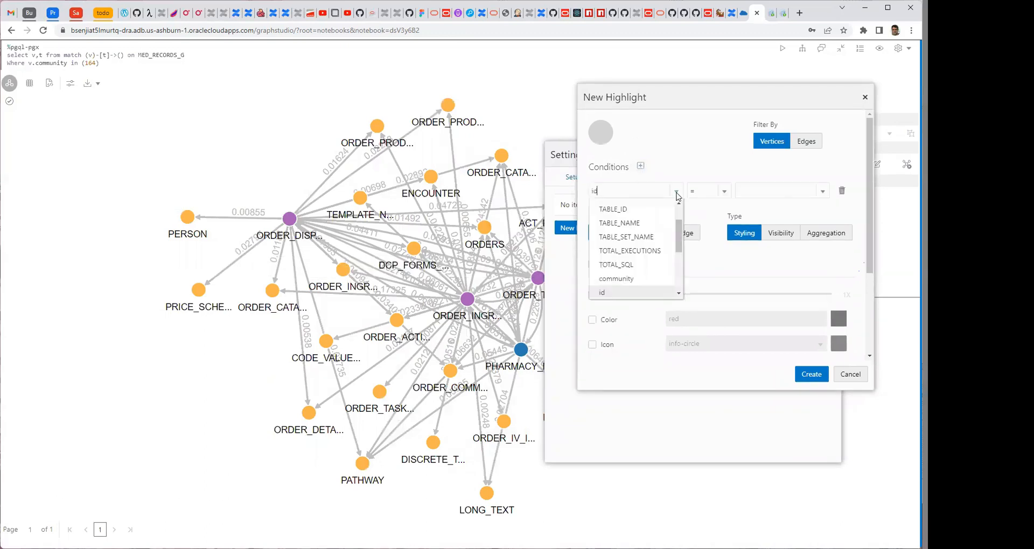